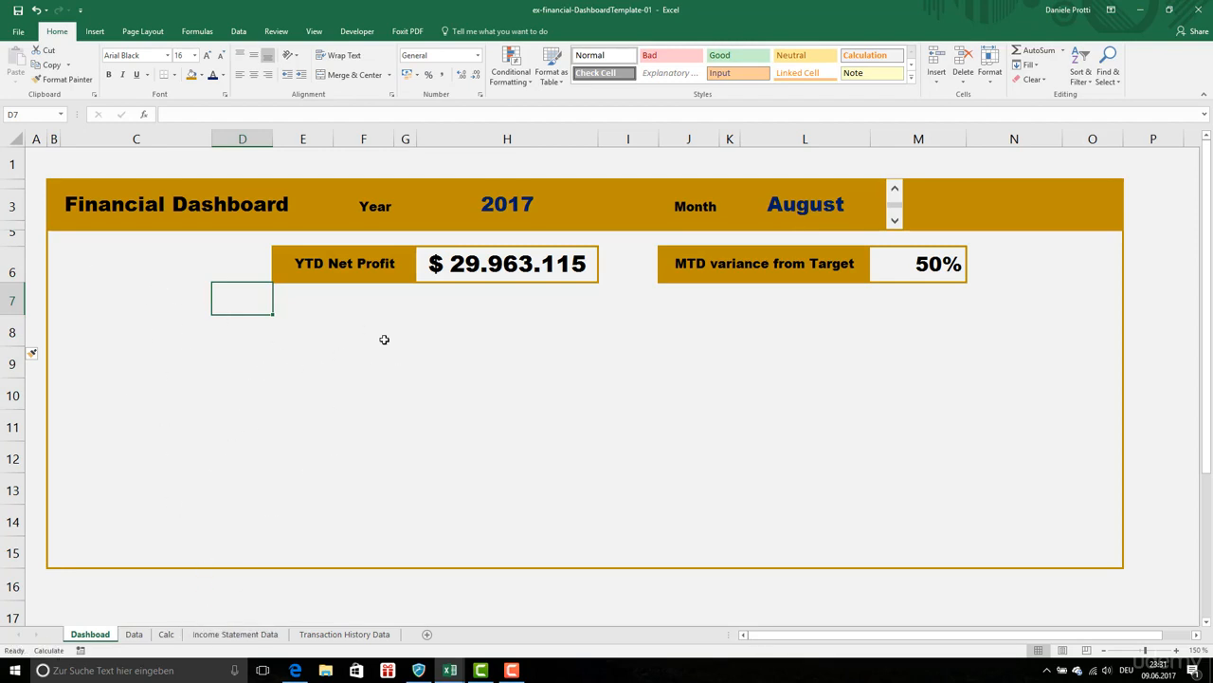
Step: On the Calc sheet, enter the headers "Month num" in I2 and "Month text" in J2
{"action": "left_click", "coordinate": [166, 633]}
{"action": "left_click", "coordinate": [191, 413]}
{"action": "left_click", "coordinate": [130, 400]}
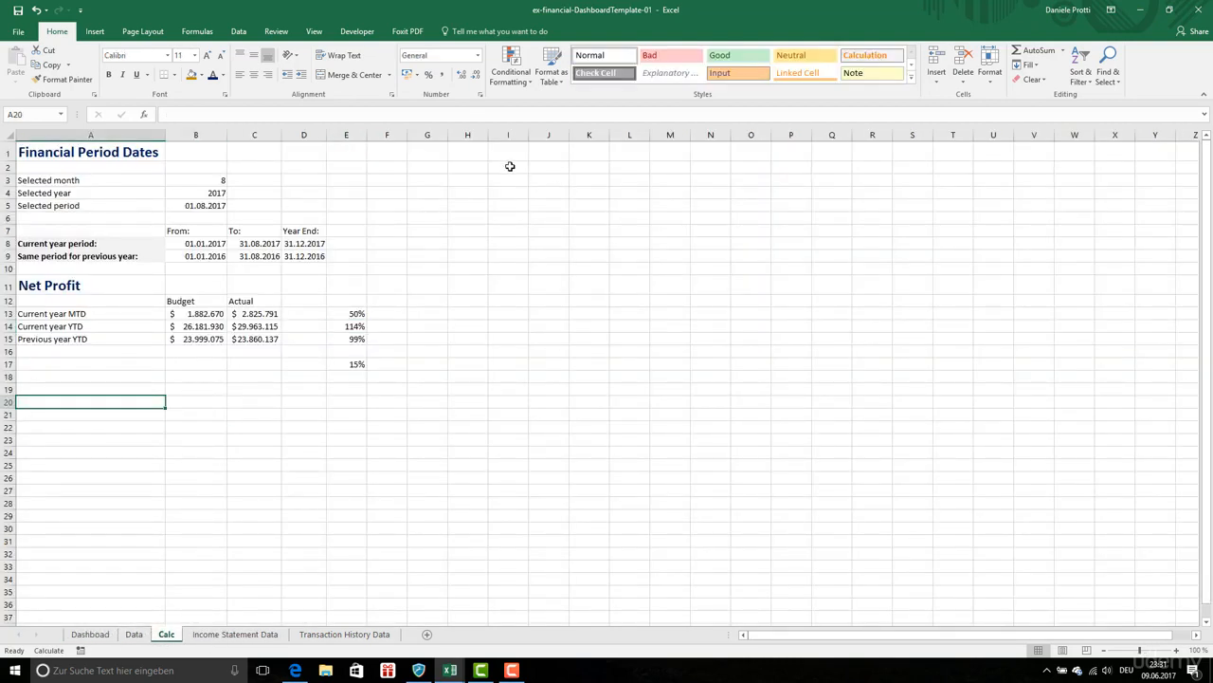
{"action": "left_click", "coordinate": [510, 166]}
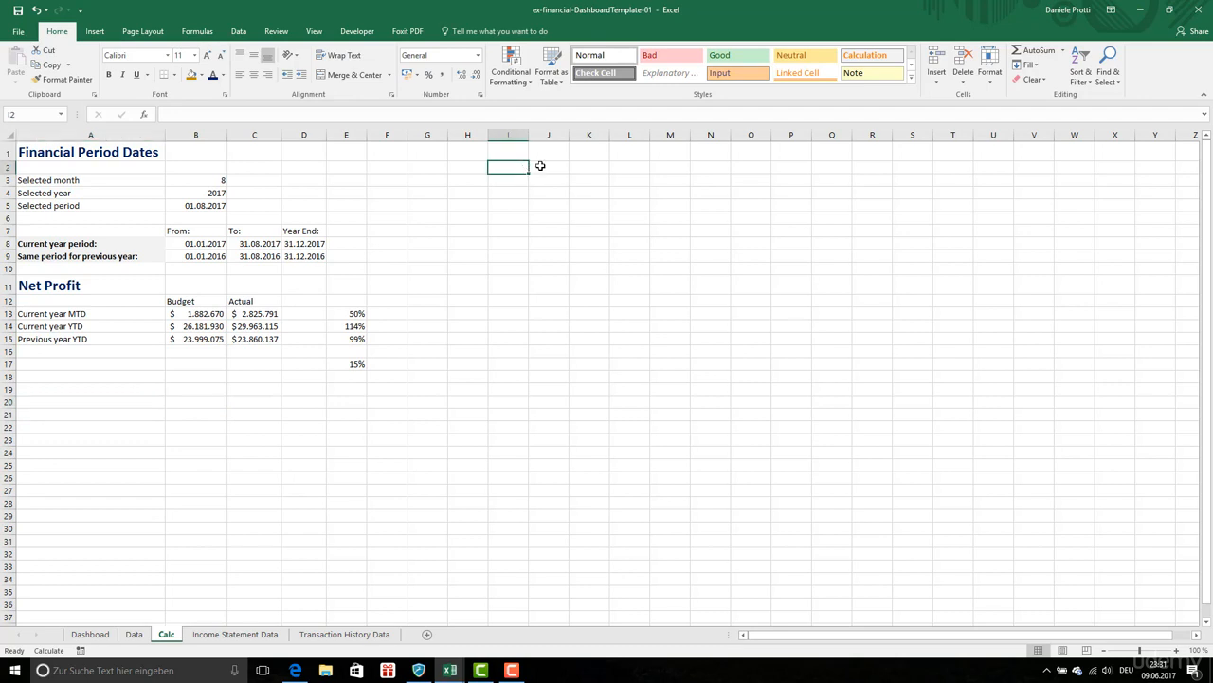
{"action": "type", "text": "Month"}
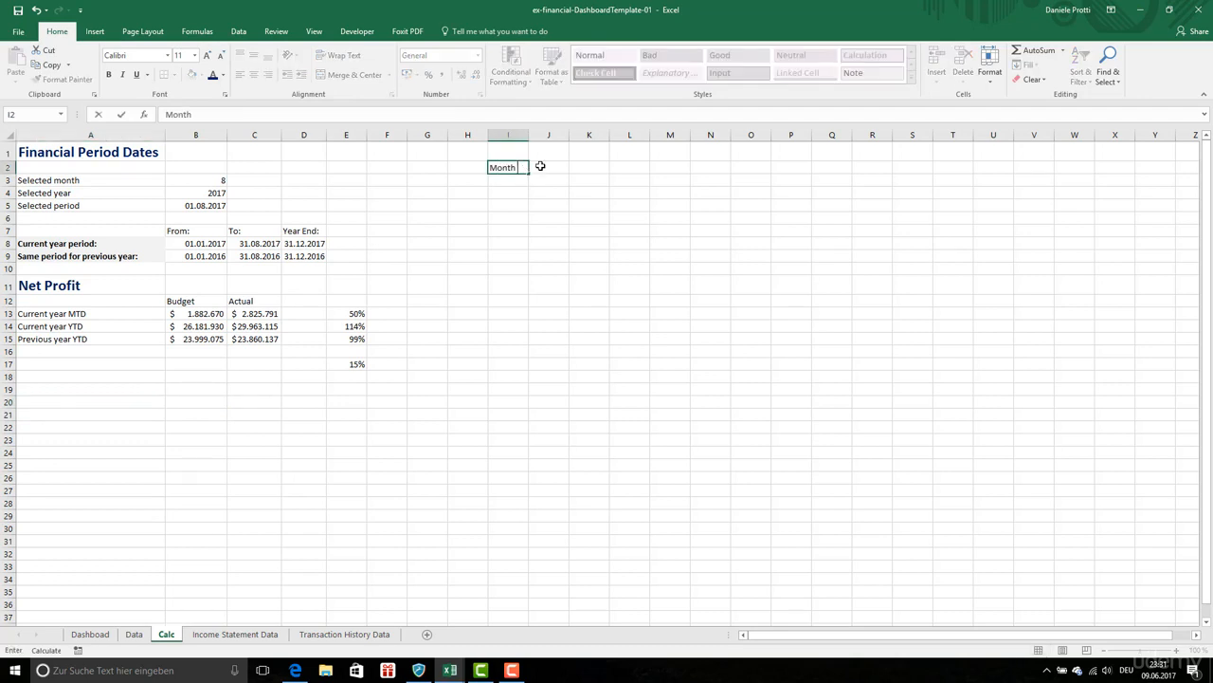
{"action": "type", "text": " num"}
{"action": "key", "text": "Return"}
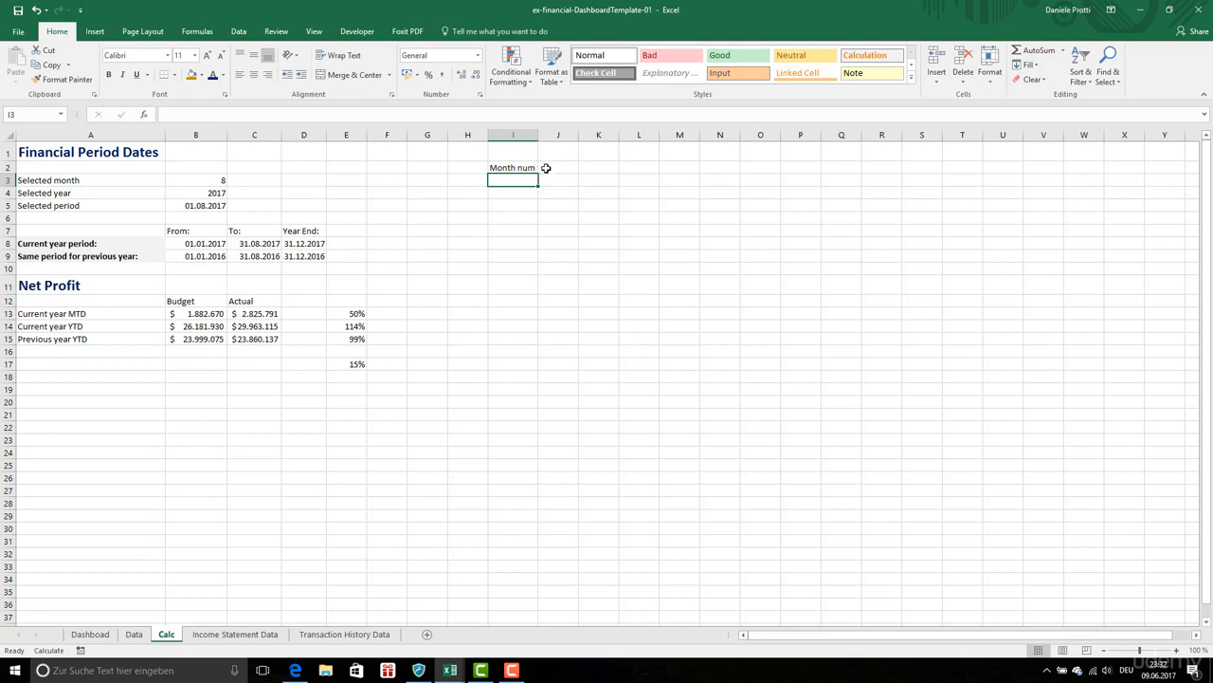
{"action": "left_click", "coordinate": [549, 167]}
{"action": "type", "text": "Month"}
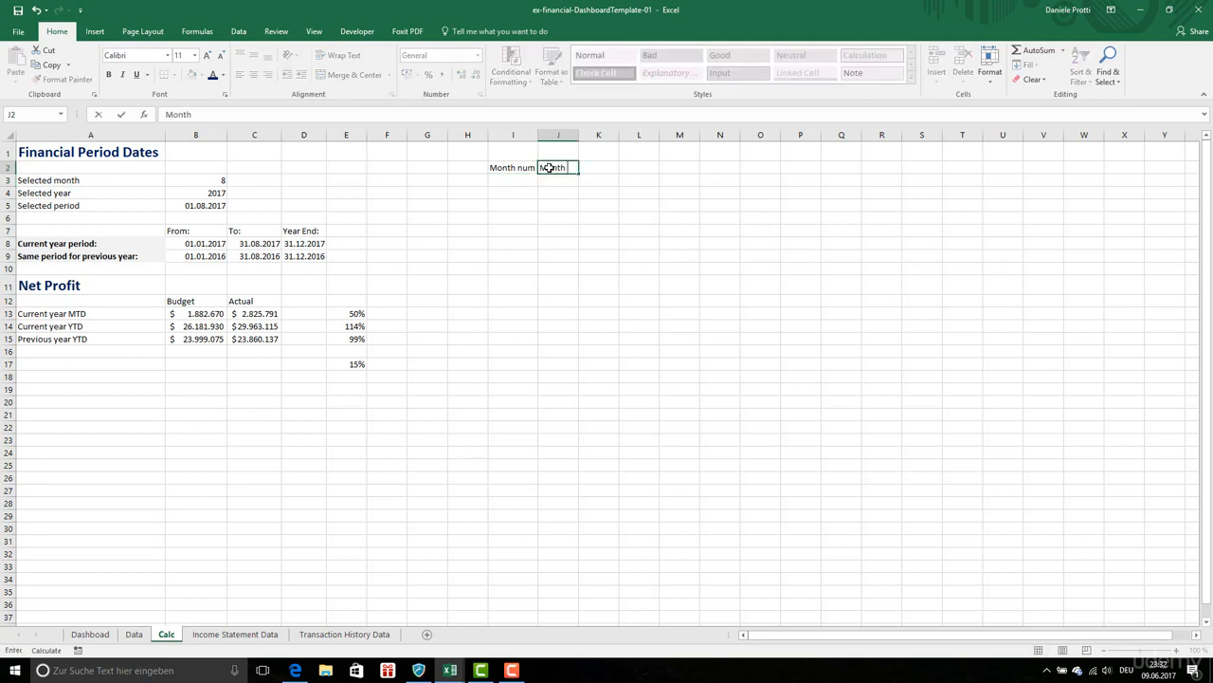
{"action": "type", "text": " text"}
Step: Fill K2:M2 with the years using the array formula =TRANSPOSE(Data!A1:A3), and center them
{"action": "left_click", "coordinate": [605, 166]}
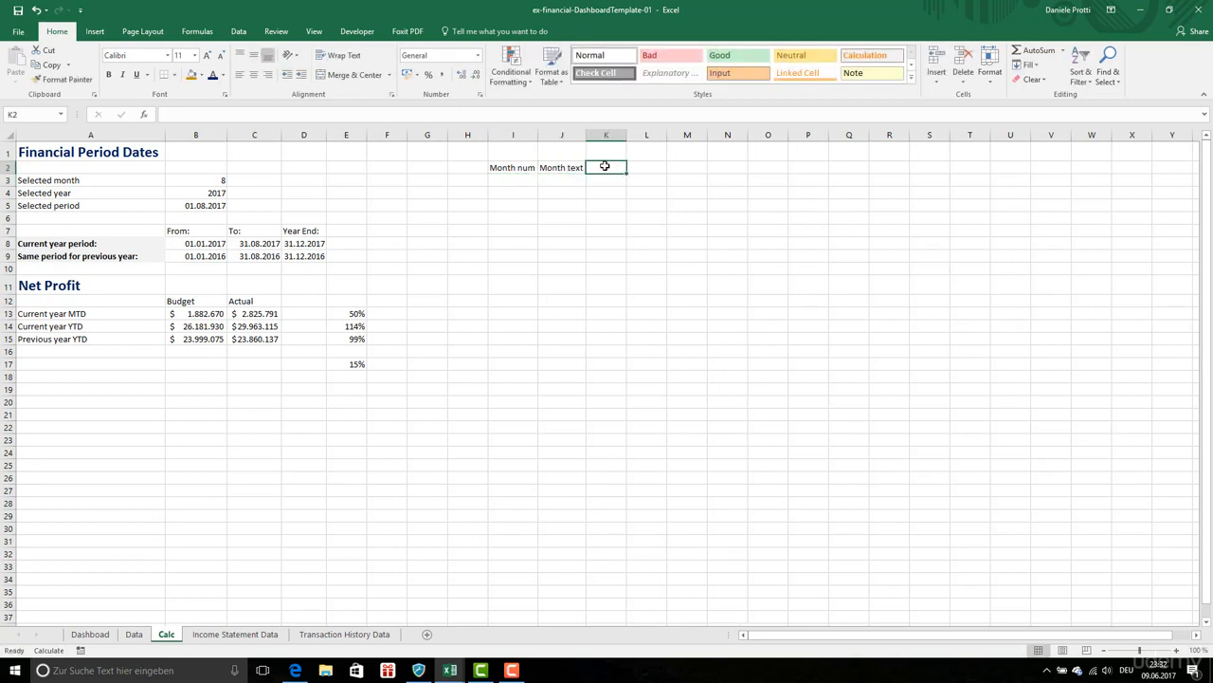
{"action": "type", "text": "=TRAN"}
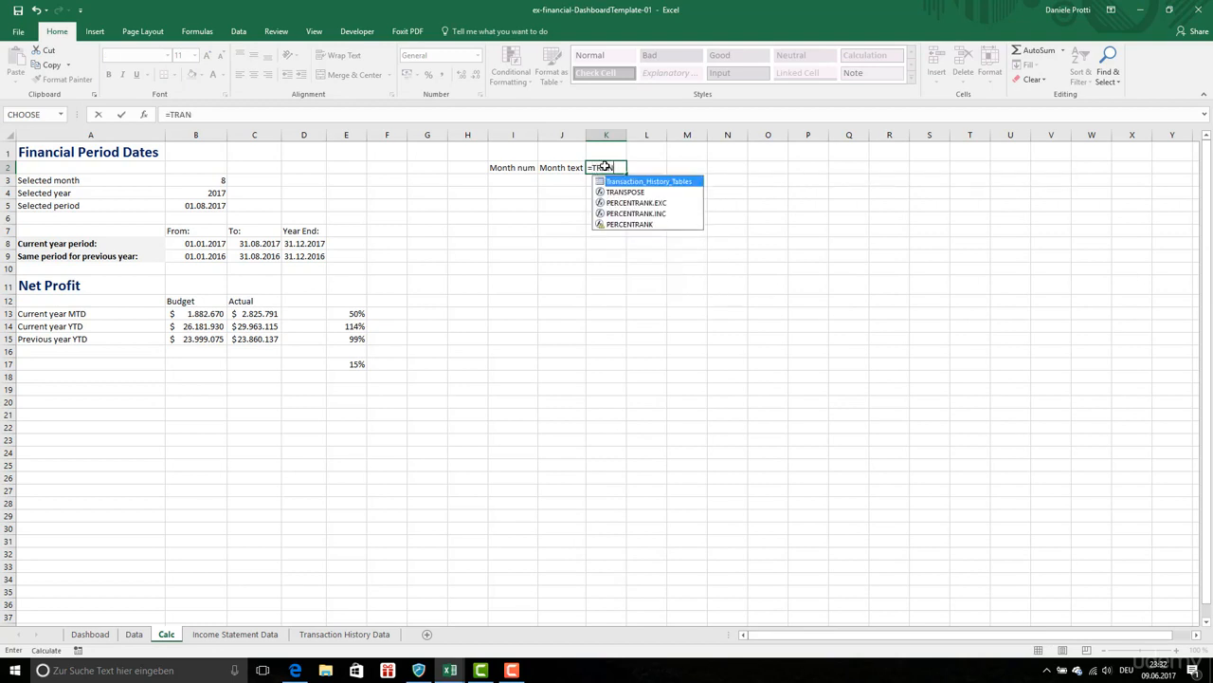
{"action": "type", "text": "SPOSE("}
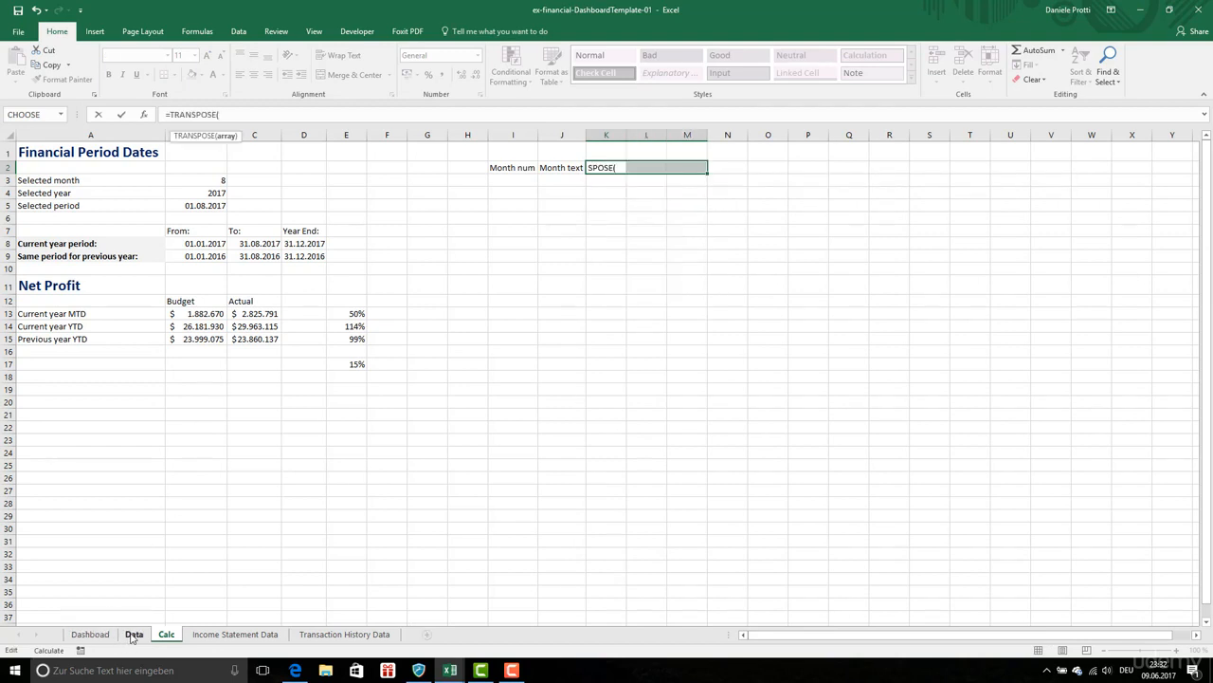
{"action": "left_click", "coordinate": [133, 633]}
{"action": "left_click_drag", "start_coordinate": [54, 148], "coordinate": [47, 174]}
{"action": "type", "text": ")"}
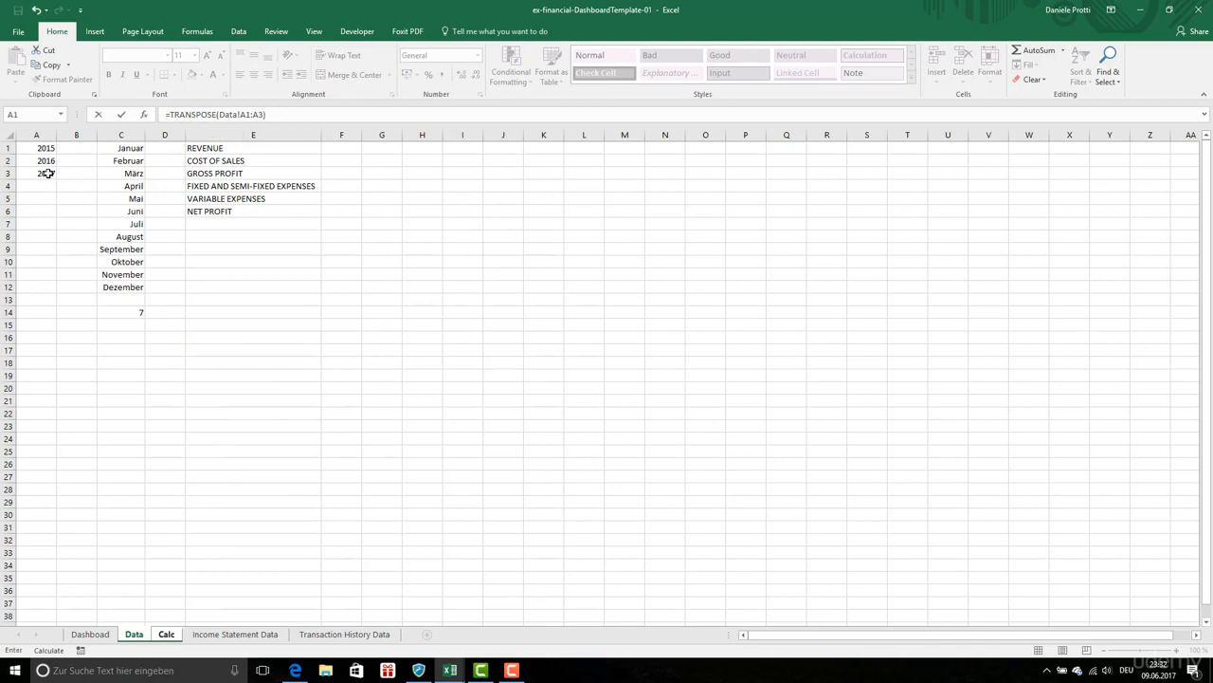
{"action": "key", "text": "ctrl+shift+Return"}
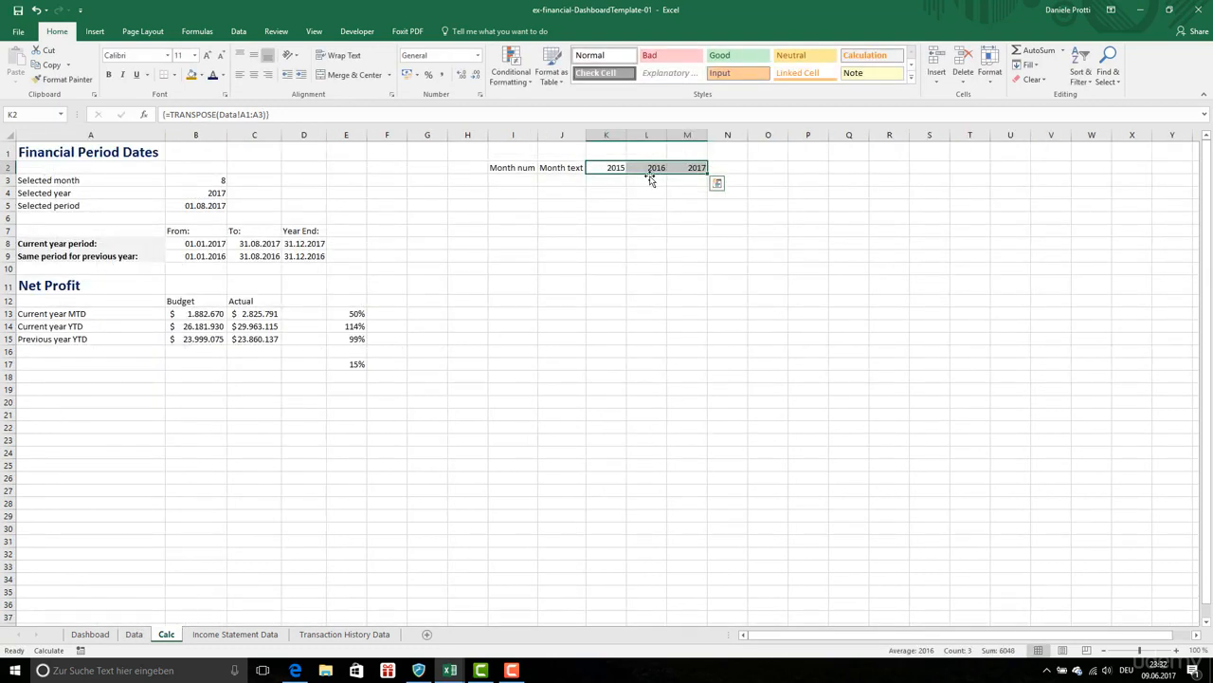
{"action": "left_click", "coordinate": [254, 74]}
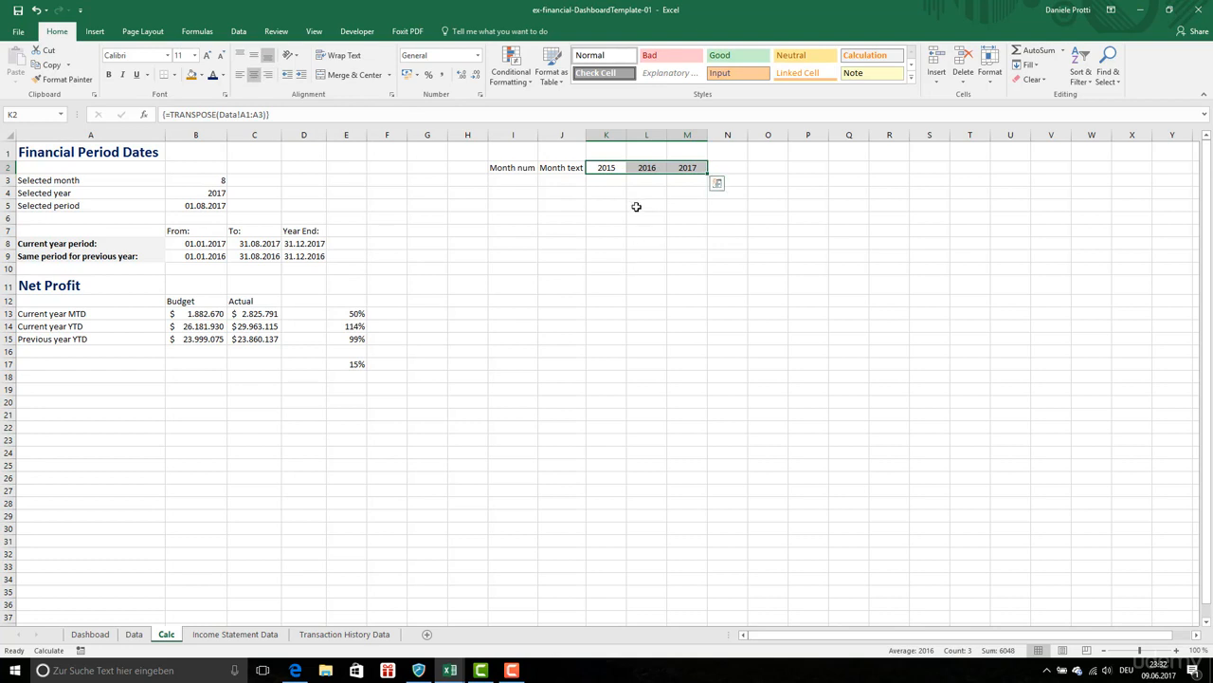
Step: Fill I3:I14 under "Month num" with the series 1 to 12
{"action": "left_click", "coordinate": [548, 182]}
{"action": "left_click", "coordinate": [508, 182]}
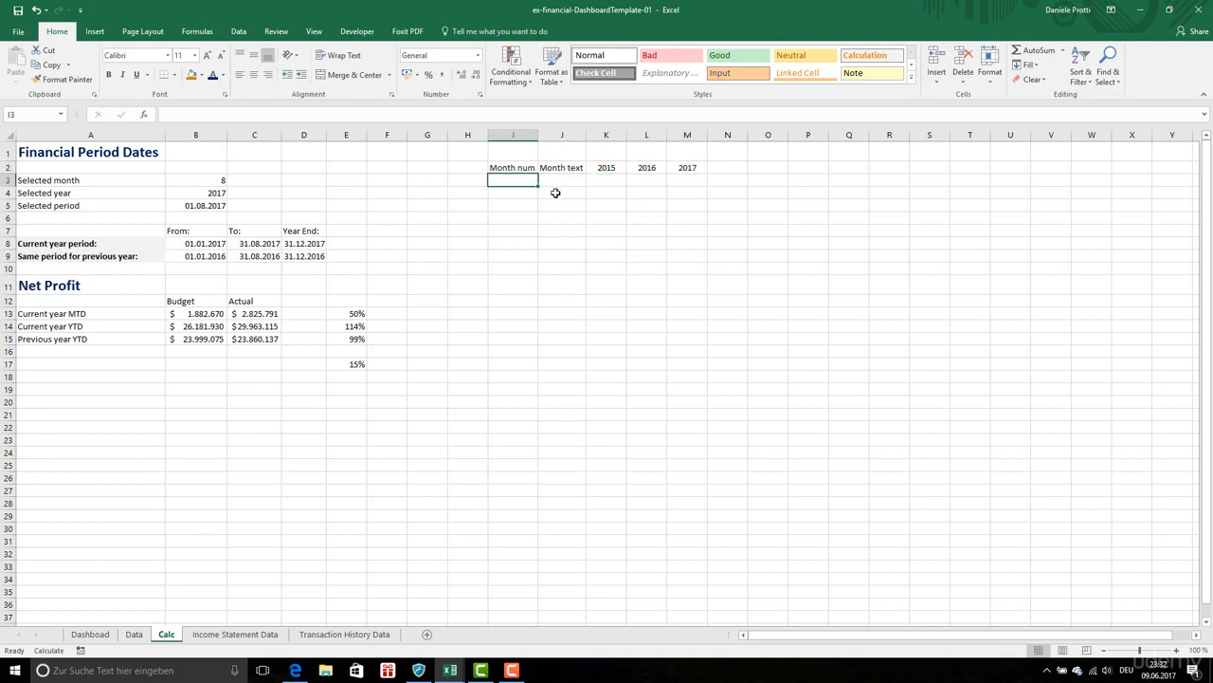
{"action": "type", "text": "1"}
{"action": "key", "text": "Return"}
{"action": "type", "text": "2"}
{"action": "left_click", "coordinate": [532, 215]}
{"action": "left_click_drag", "start_coordinate": [512, 180], "coordinate": [540, 332]}
Step: Link J3 to the first month with =Data!C1 and fill the formula down to J14
{"action": "left_click", "coordinate": [554, 183]}
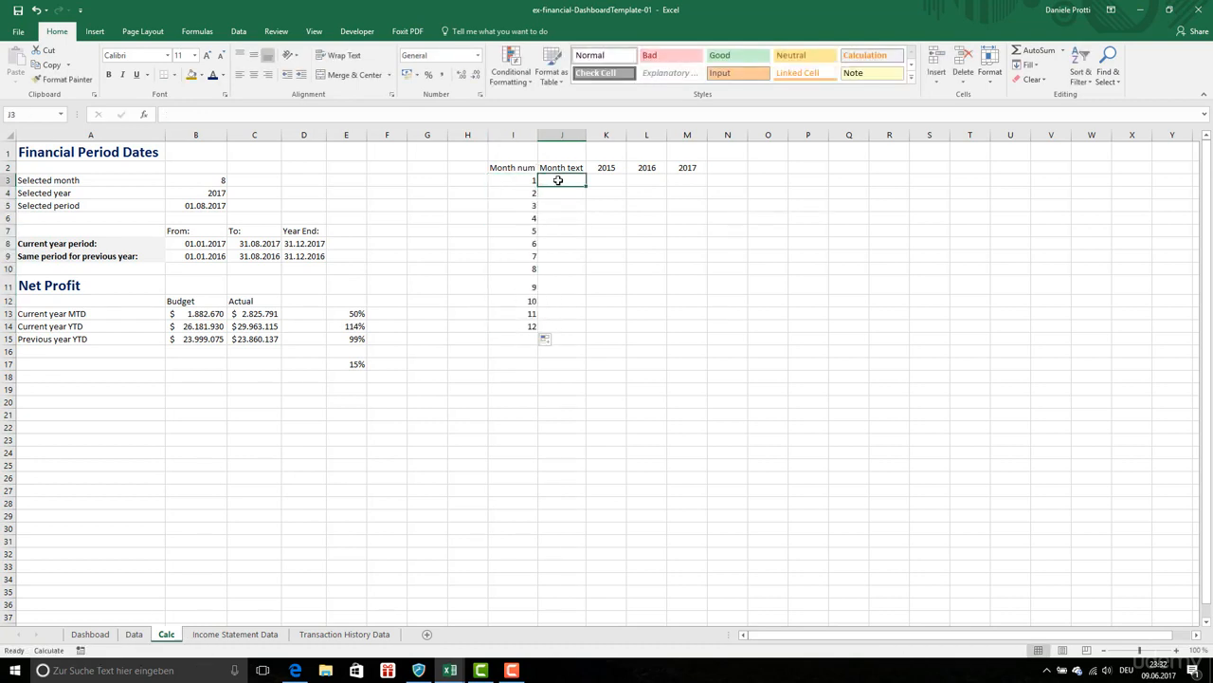
{"action": "type", "text": "="}
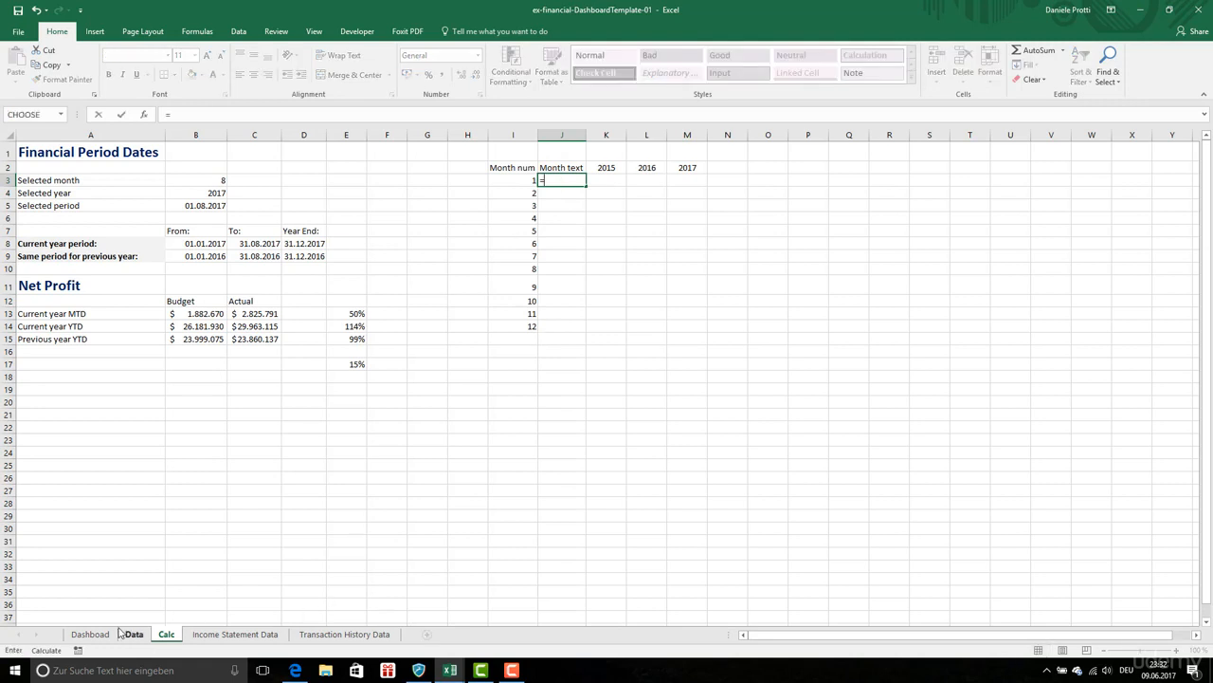
{"action": "left_click", "coordinate": [133, 633]}
{"action": "left_click", "coordinate": [126, 151]}
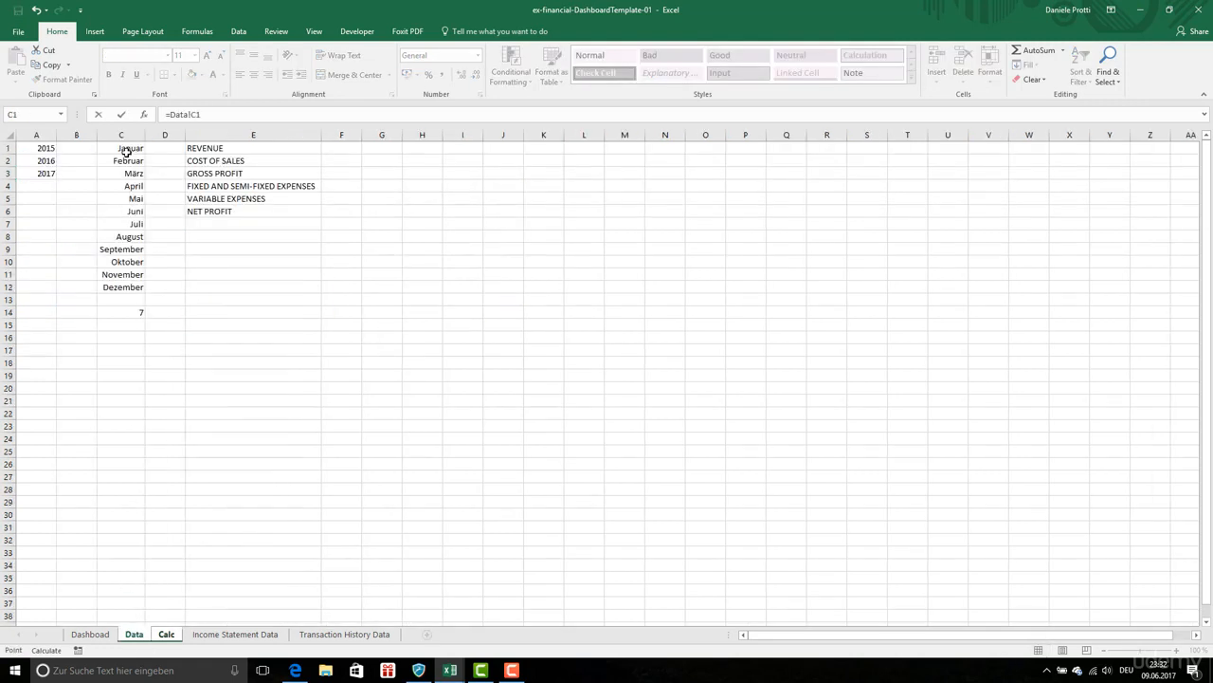
{"action": "key", "text": "Return"}
{"action": "left_click_drag", "start_coordinate": [586, 186], "coordinate": [585, 328]}
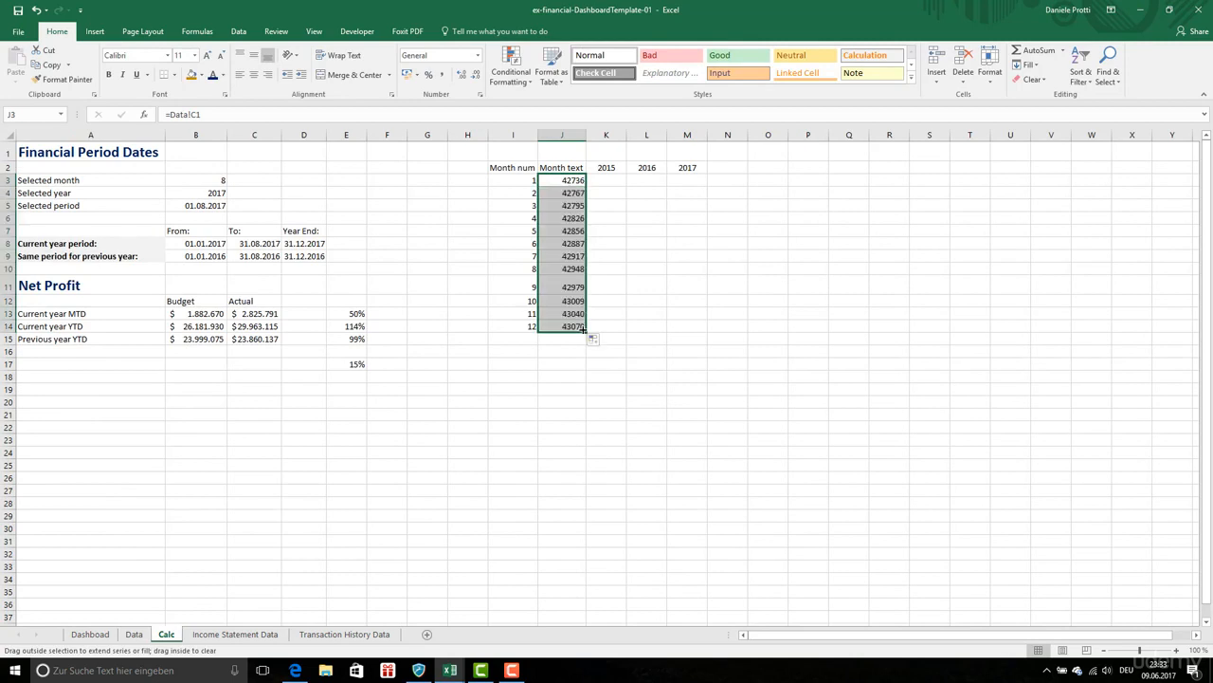
Step: Apply a custom number format to J3:J14 that displays the dates as full month names
{"action": "right_click", "coordinate": [564, 212]}
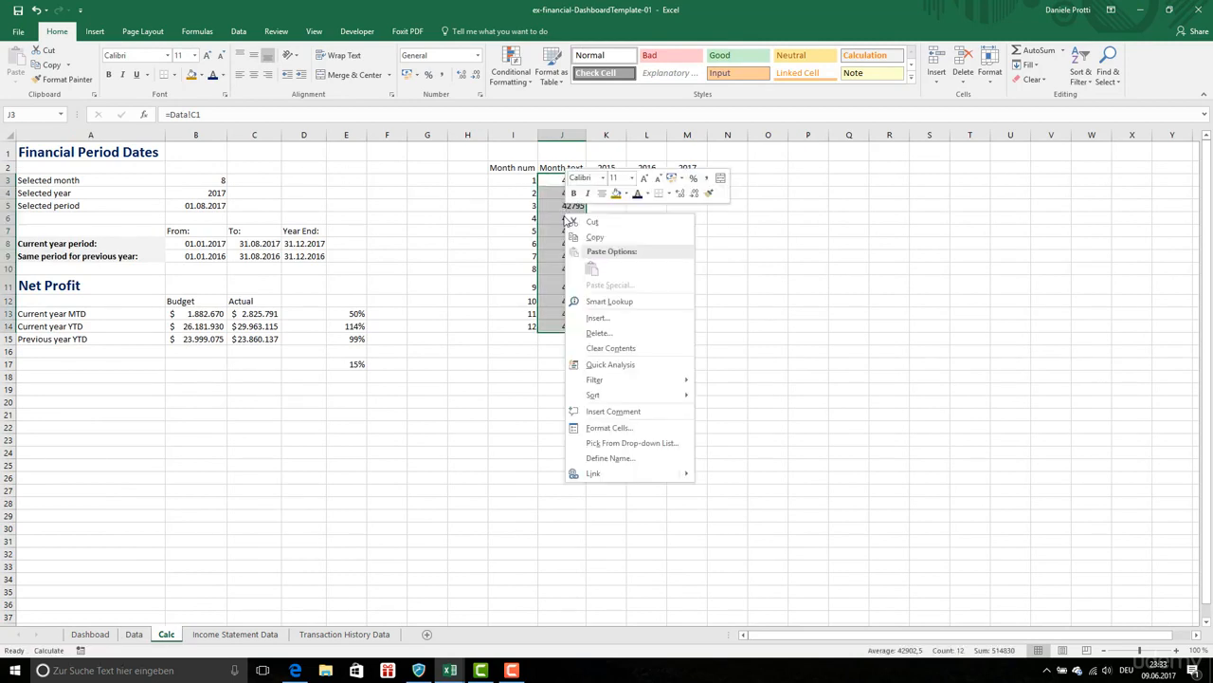
{"action": "left_click", "coordinate": [608, 427]}
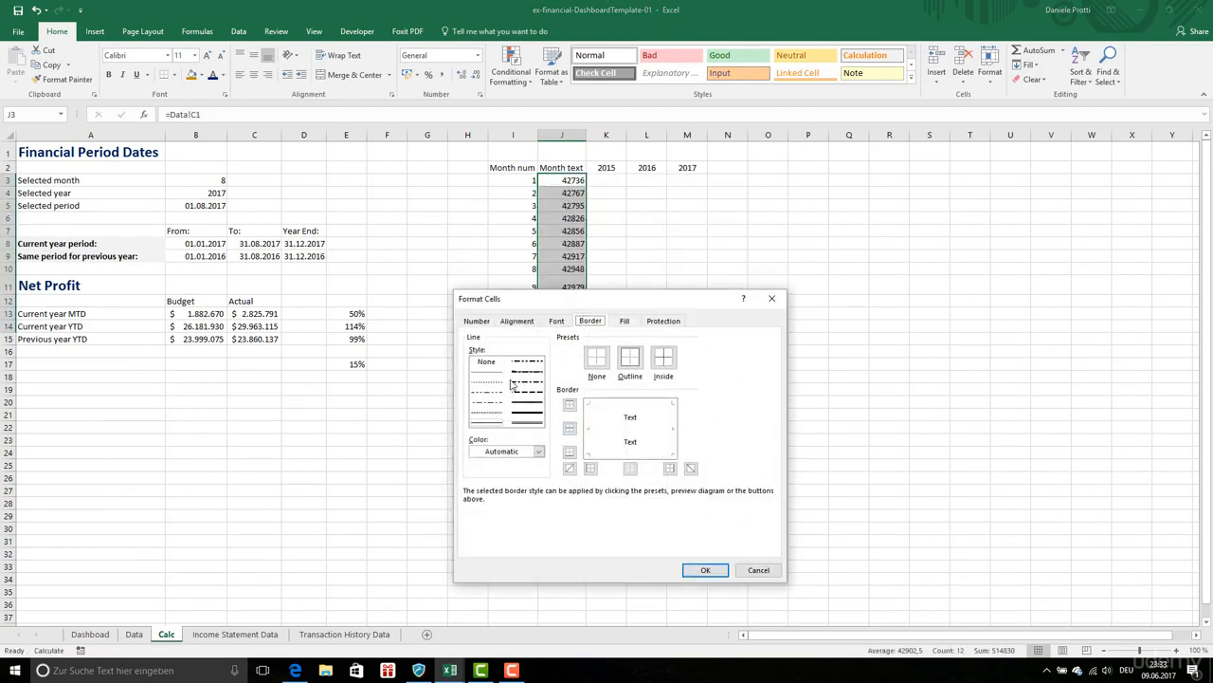
{"action": "left_click", "coordinate": [476, 321]}
{"action": "left_click", "coordinate": [479, 438]}
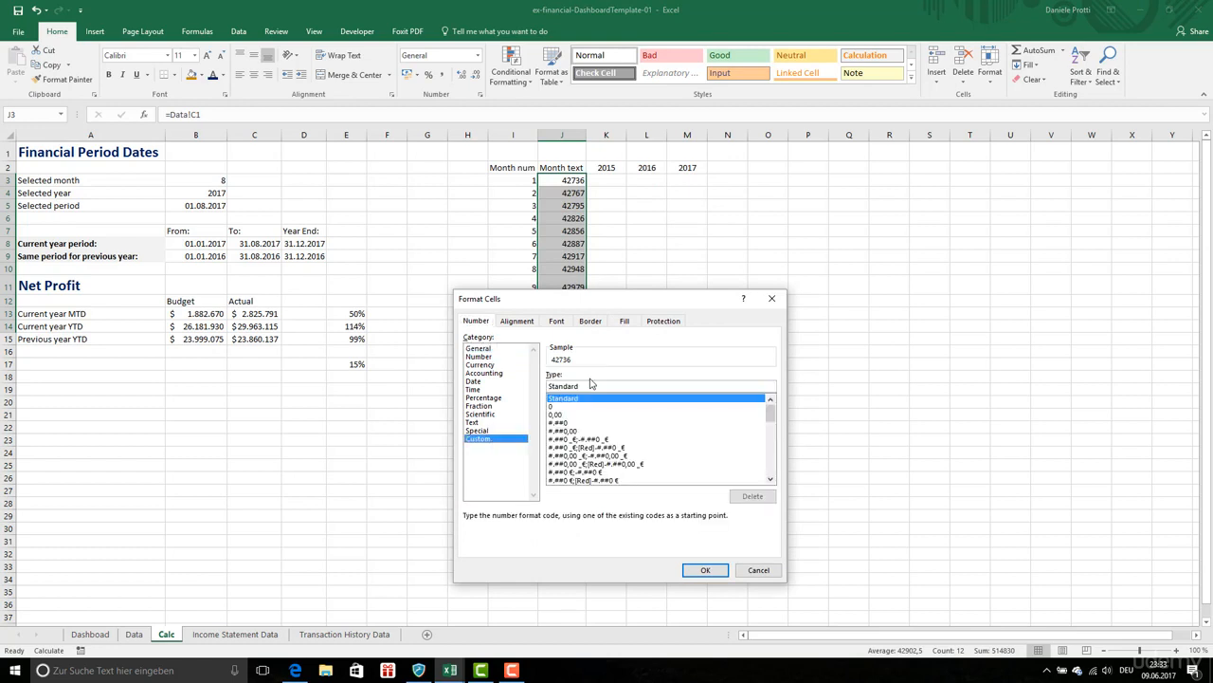
{"action": "key", "text": "Tab"}
{"action": "type", "text": "MM"}
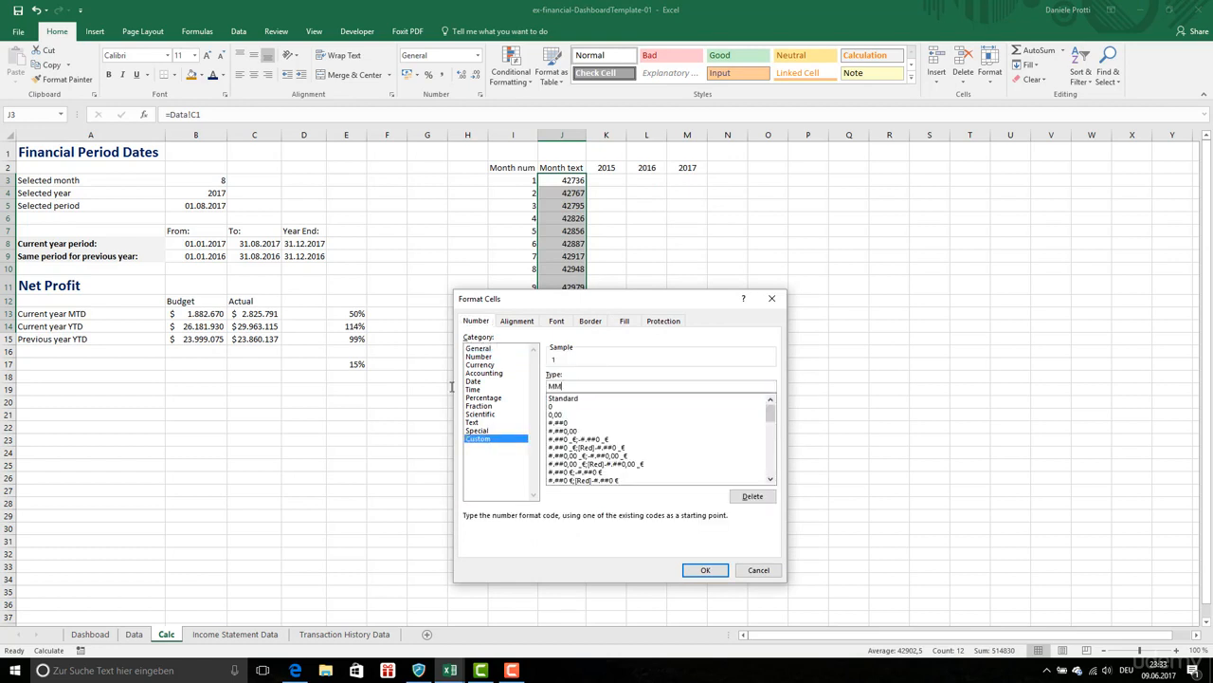
{"action": "key", "text": "Return"}
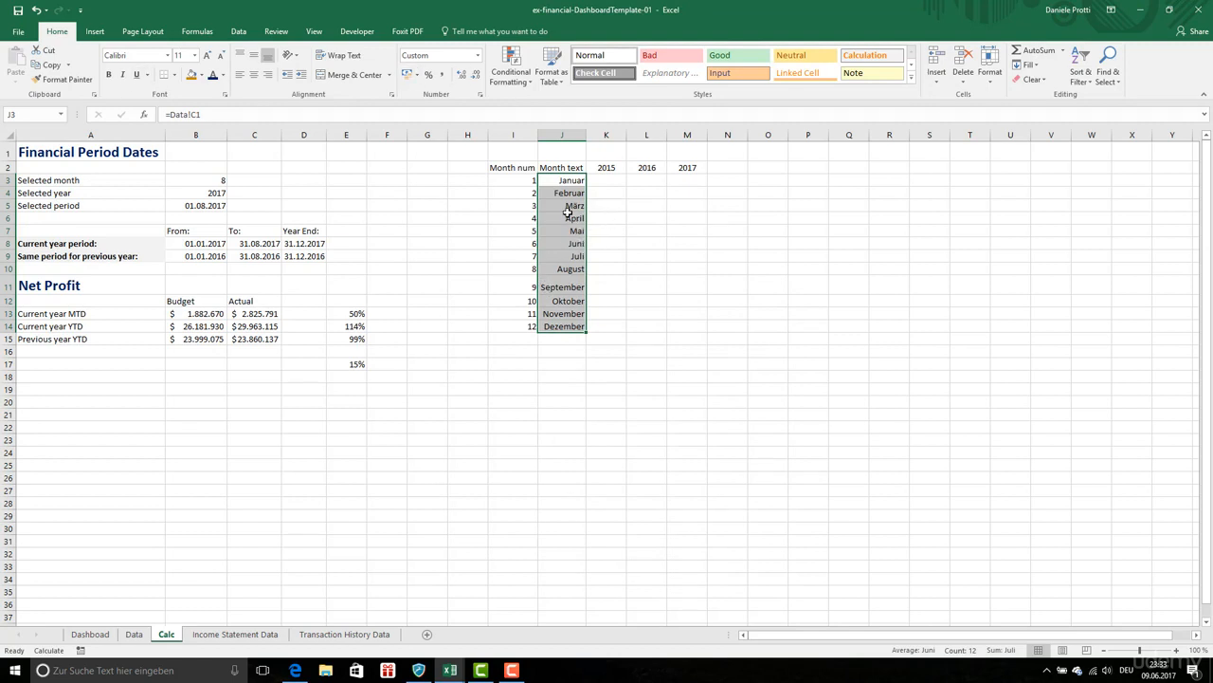
Step: Start an INDEX formula in K3 with the income statement table's data from the Income Statement Data sheet as its array
{"action": "left_click", "coordinate": [609, 181]}
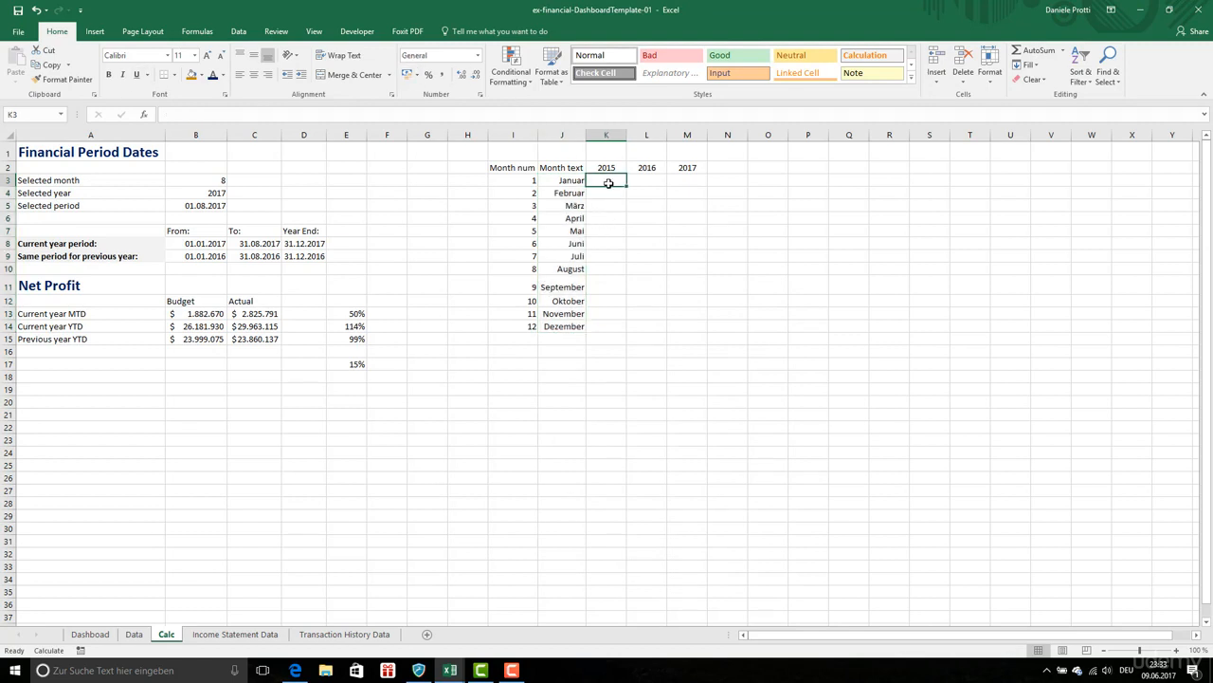
{"action": "type", "text": "="}
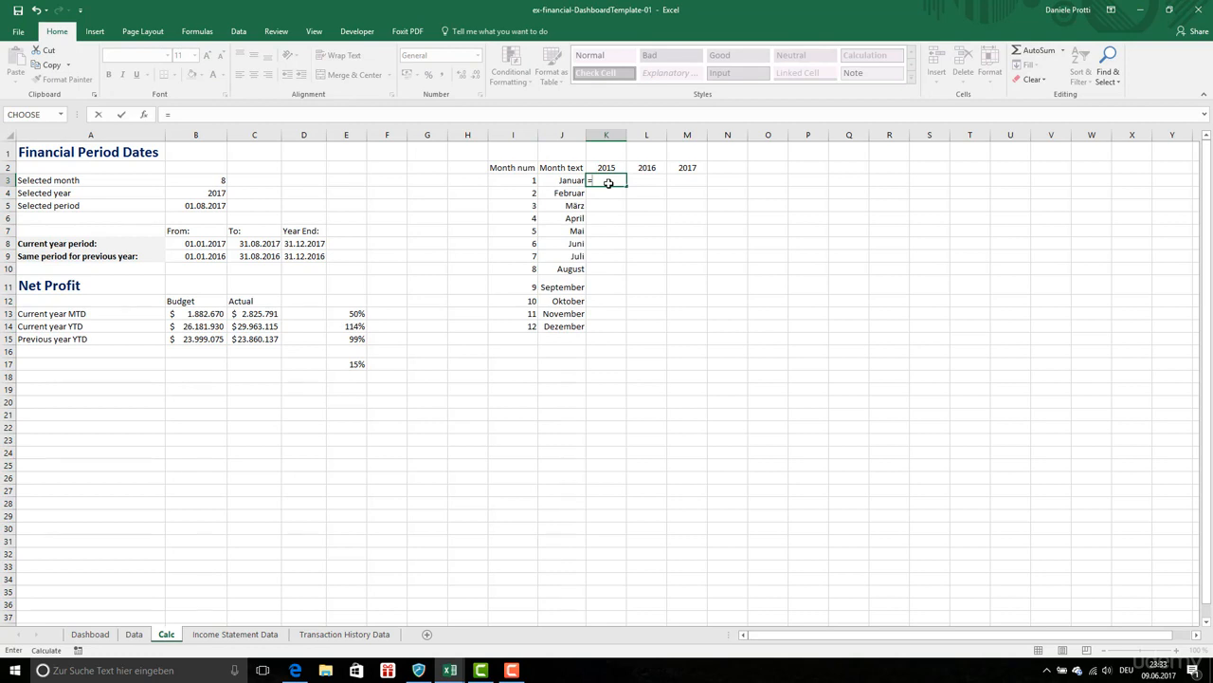
{"action": "type", "text": "INDEX"}
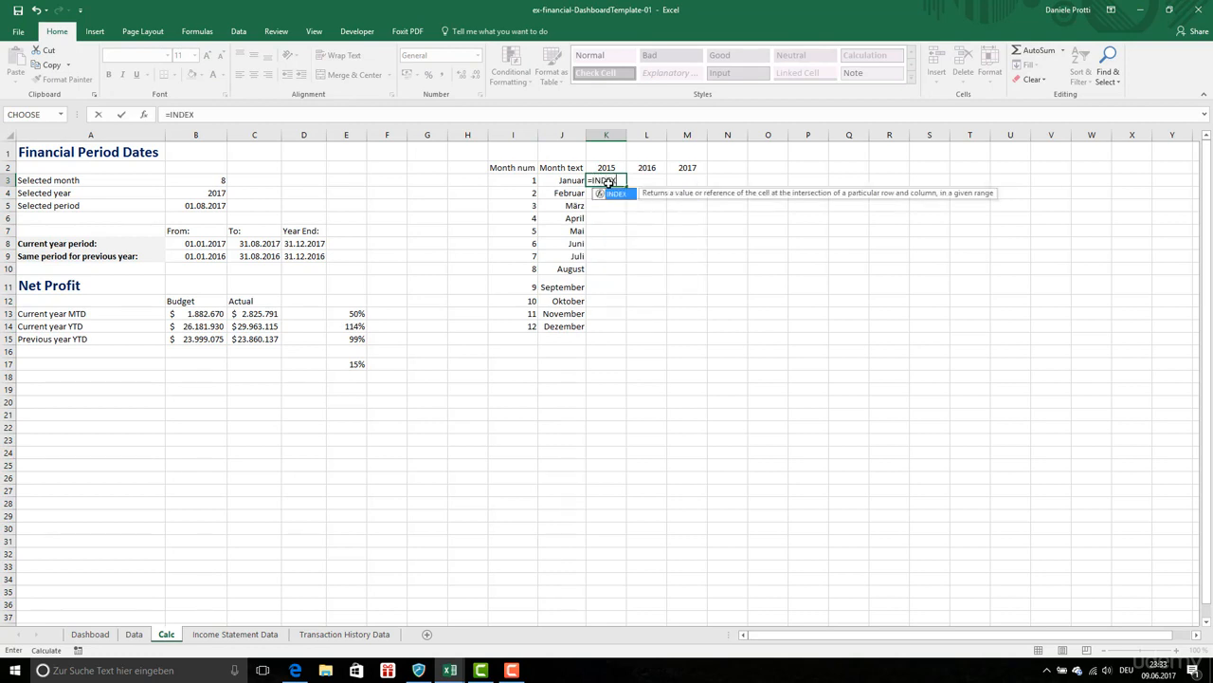
{"action": "type", "text": "("}
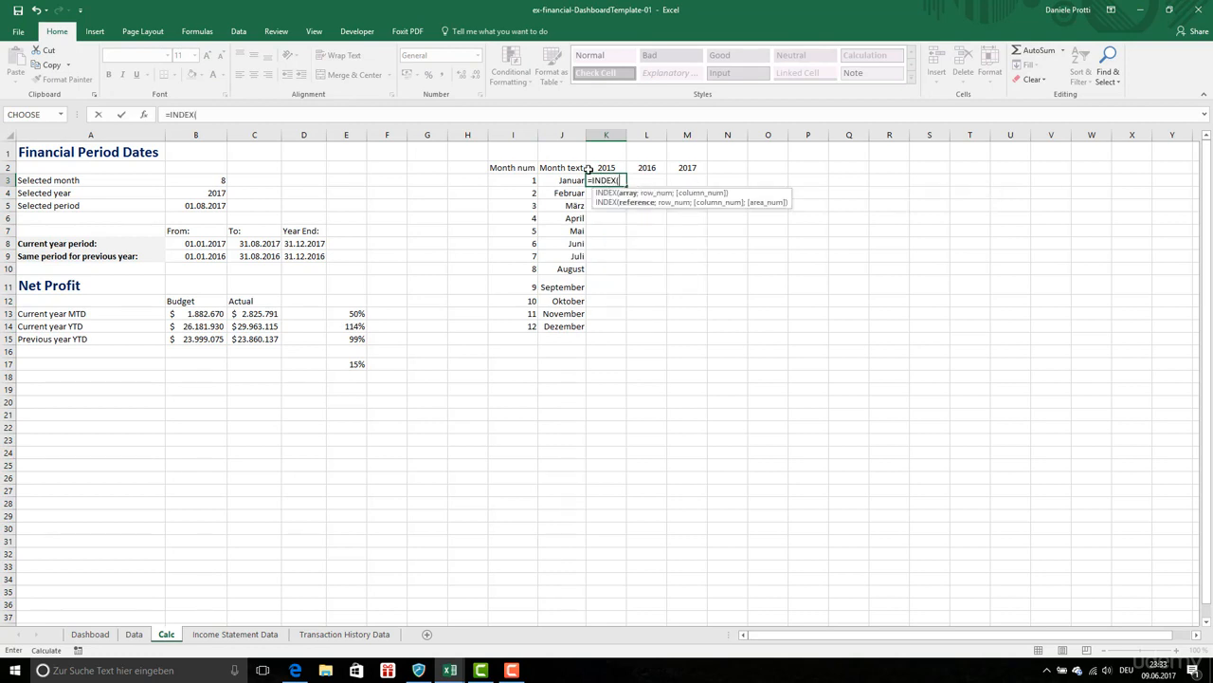
{"action": "left_click", "coordinate": [252, 640]}
{"action": "left_click", "coordinate": [48, 195]}
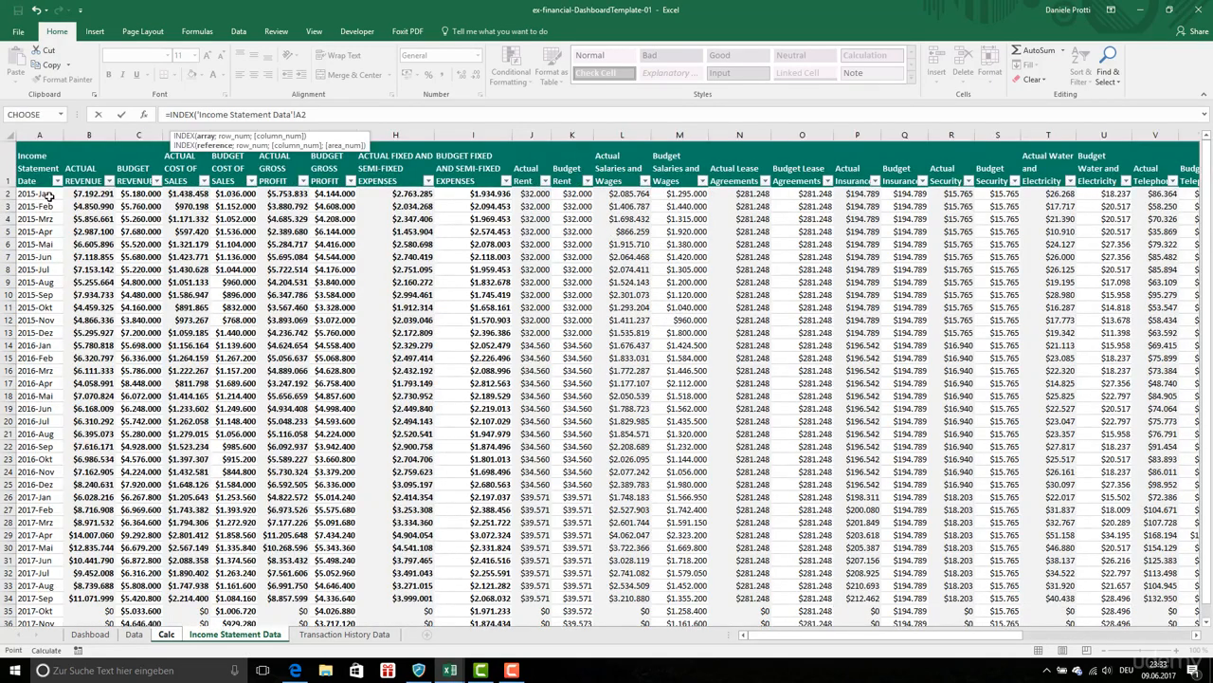
{"action": "key", "text": "ctrl+shift+Right"}
{"action": "key", "text": "ctrl+shift+Down"}
{"action": "type", "text": ";"}
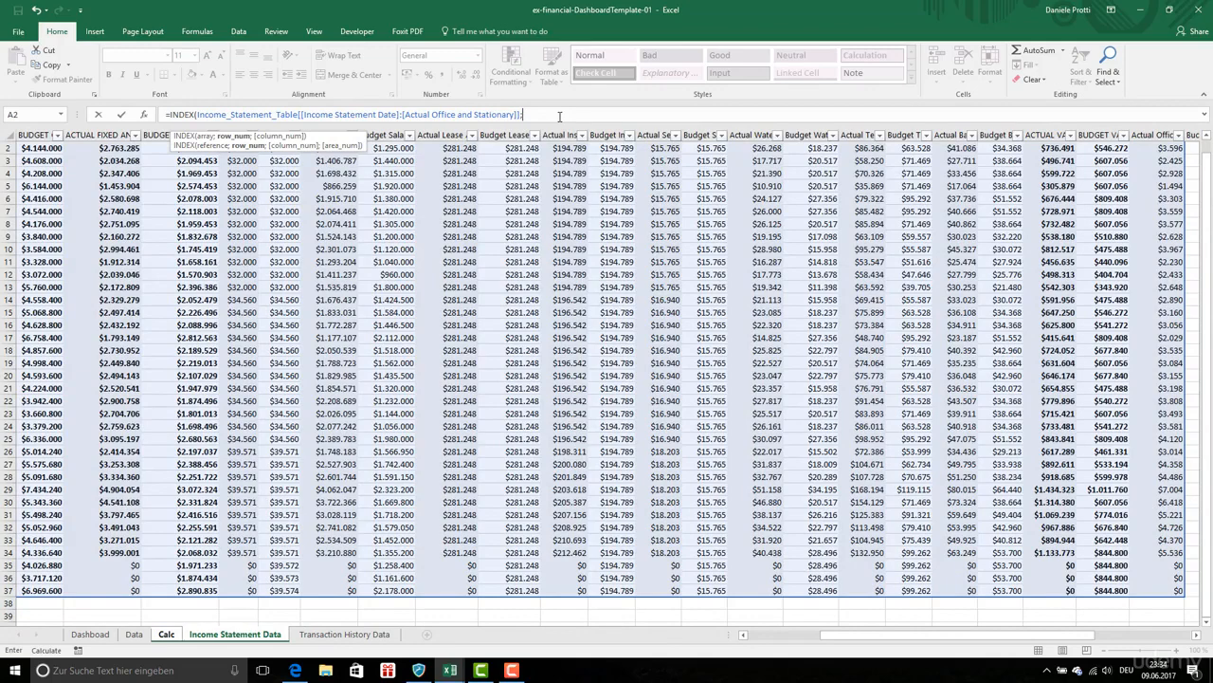
Step: Add the exact row MATCH of DATE(Calc!K2;Calc!I3;1) in the Income Statement Date column and a column MATCH on the ACTUAL NET PROFIT header
{"action": "key", "text": "ctrl+Page_Up"}
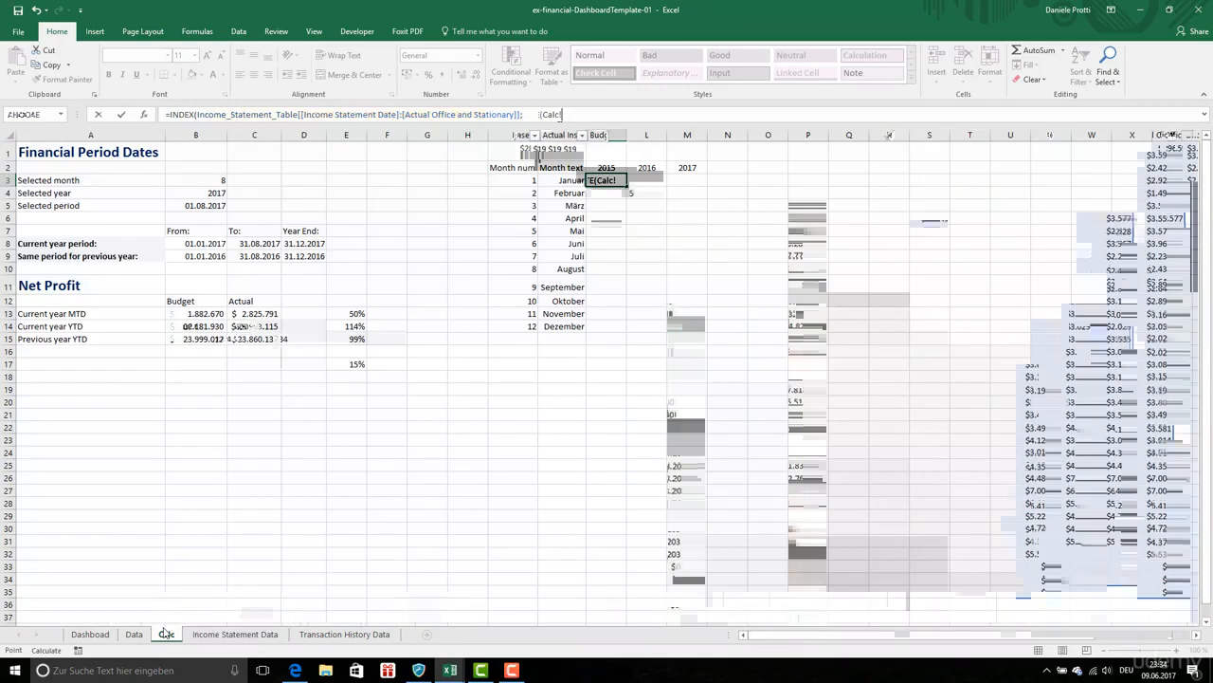
{"action": "left_click", "coordinate": [601, 168]}
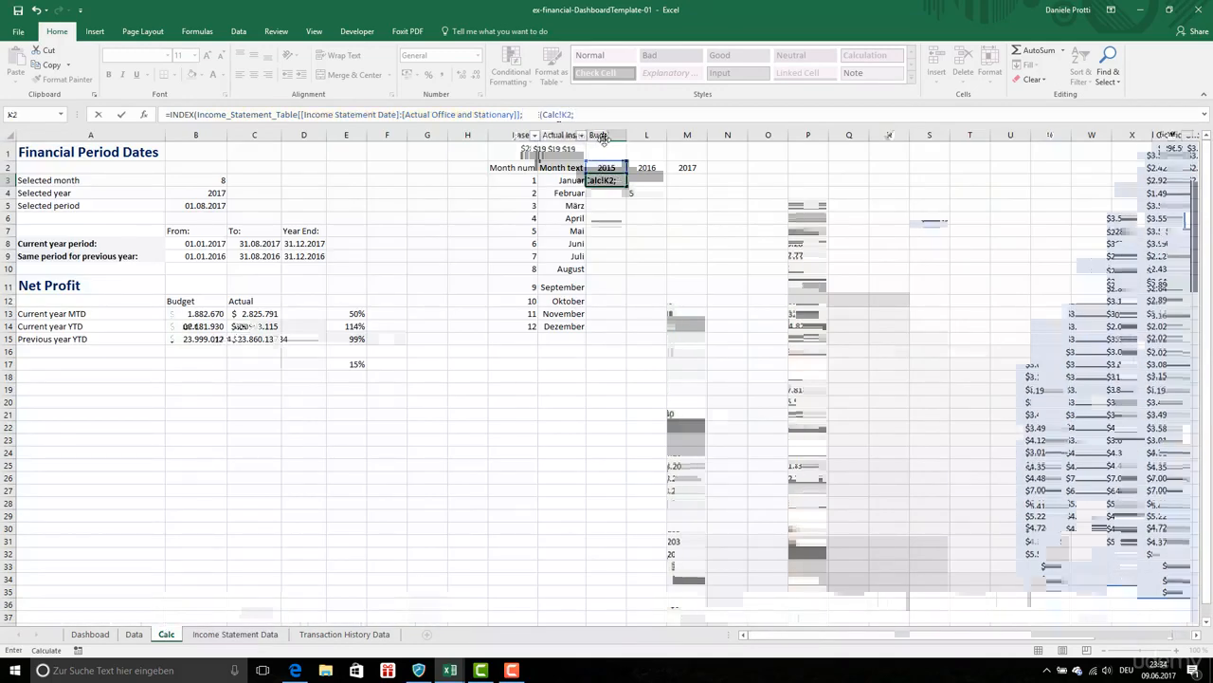
{"action": "type", "text": ";"}
{"action": "left_click", "coordinate": [526, 183]}
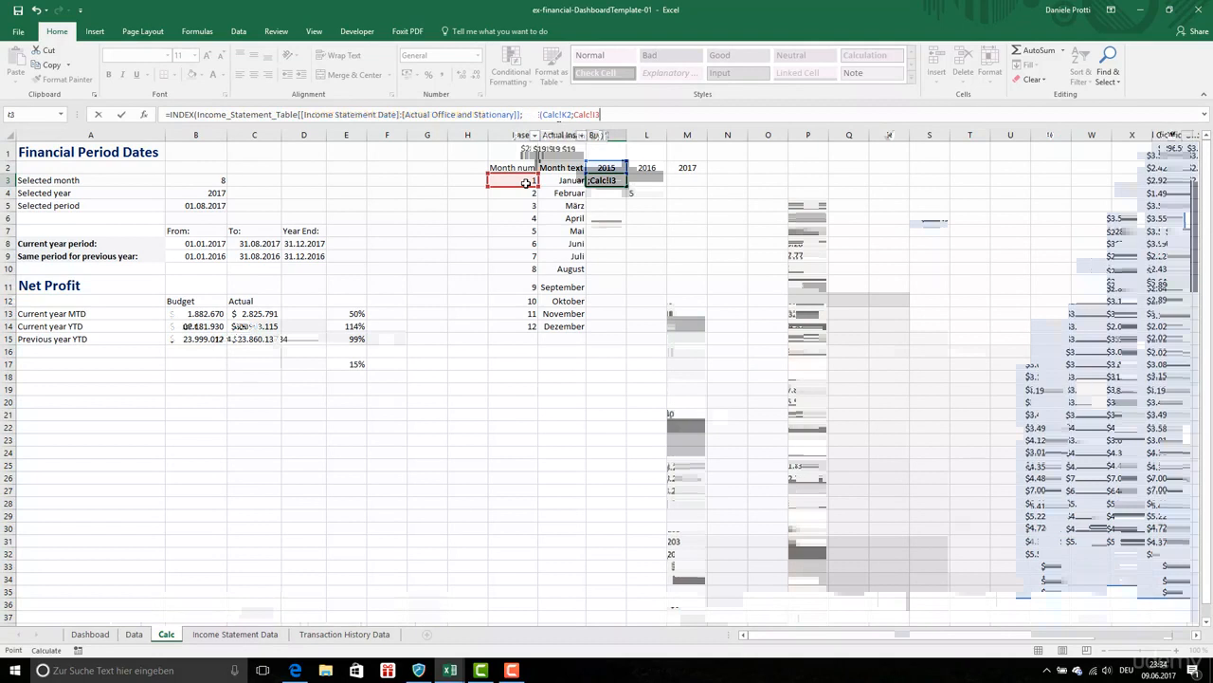
{"action": "type", "text": ";"}
{"action": "left_click_drag", "start_coordinate": [42, 152], "coordinate": [45, 589]}
{"action": "type", "text": ";"}
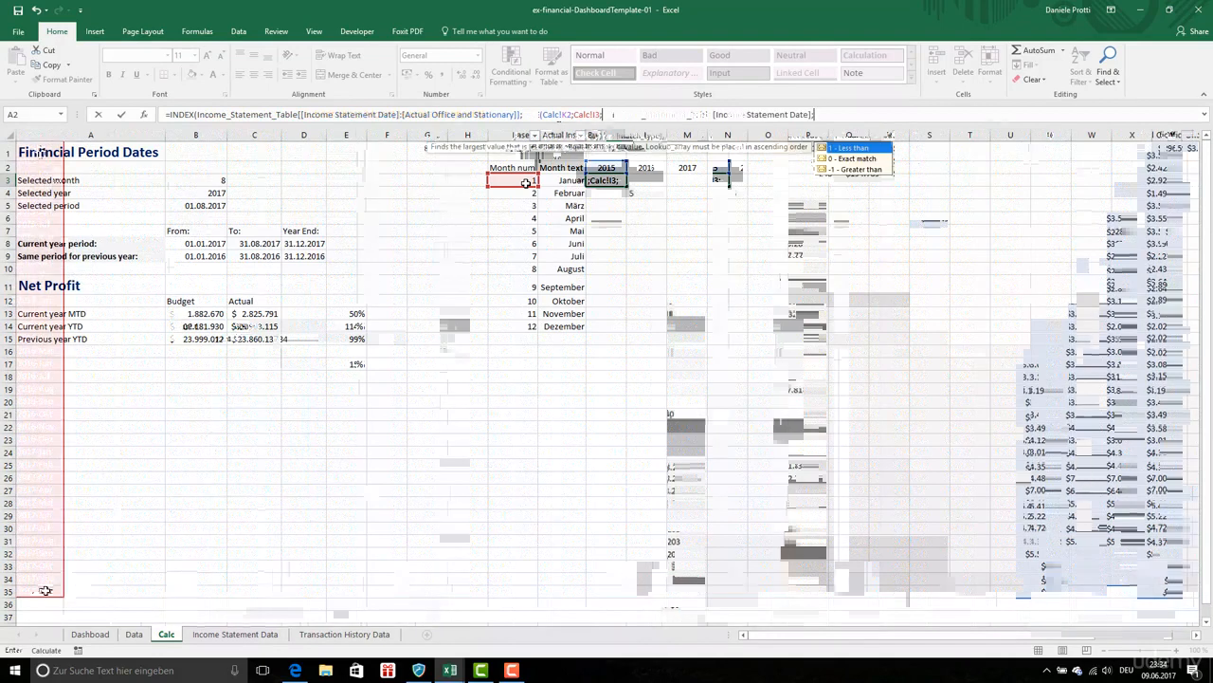
{"action": "type", "text": "0);MATCH("}
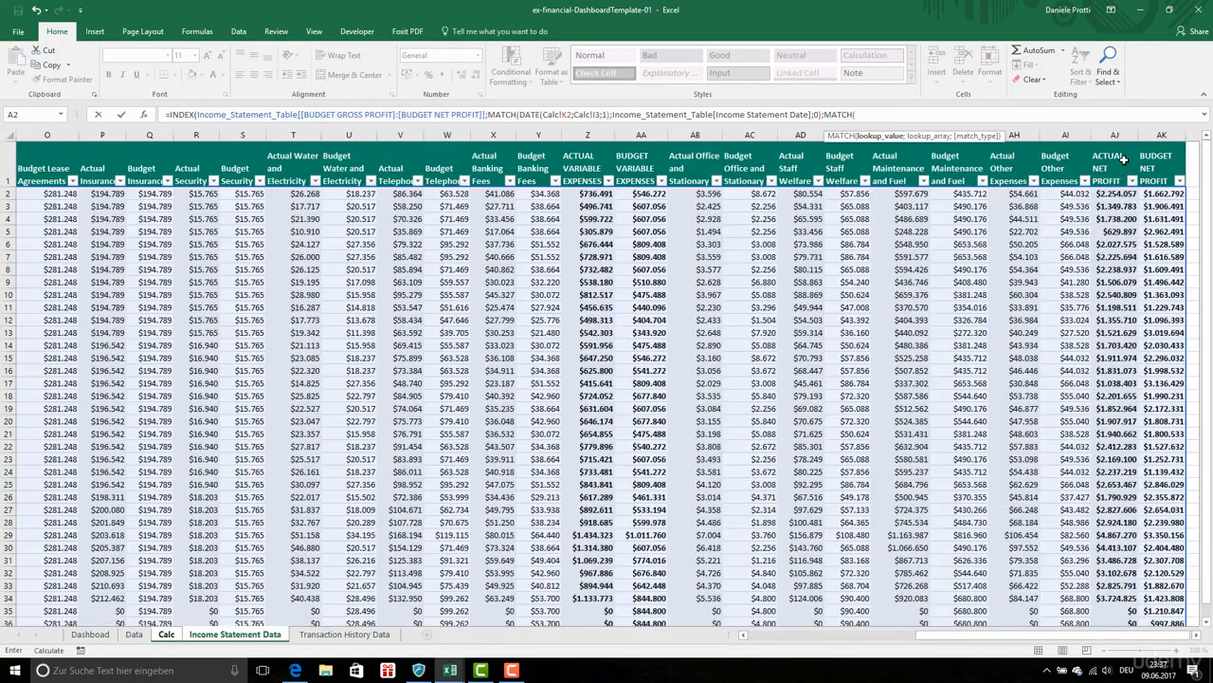
{"action": "left_click", "coordinate": [1123, 159]}
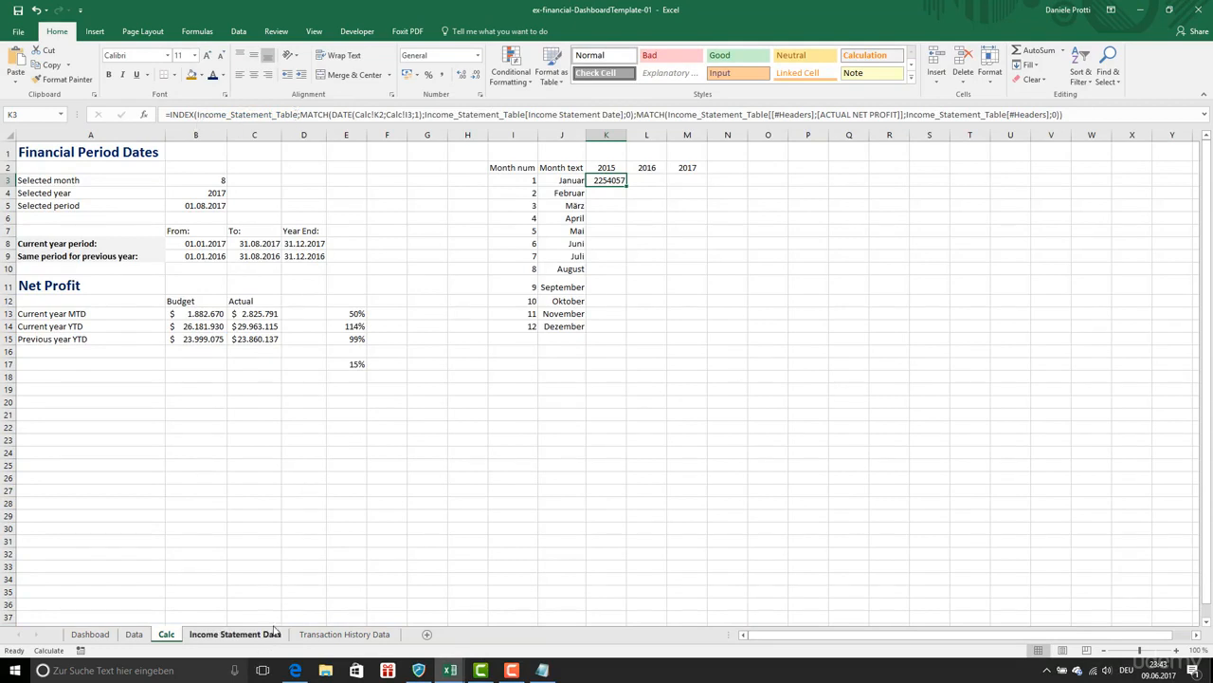
{"action": "left_click", "coordinate": [326, 113]}
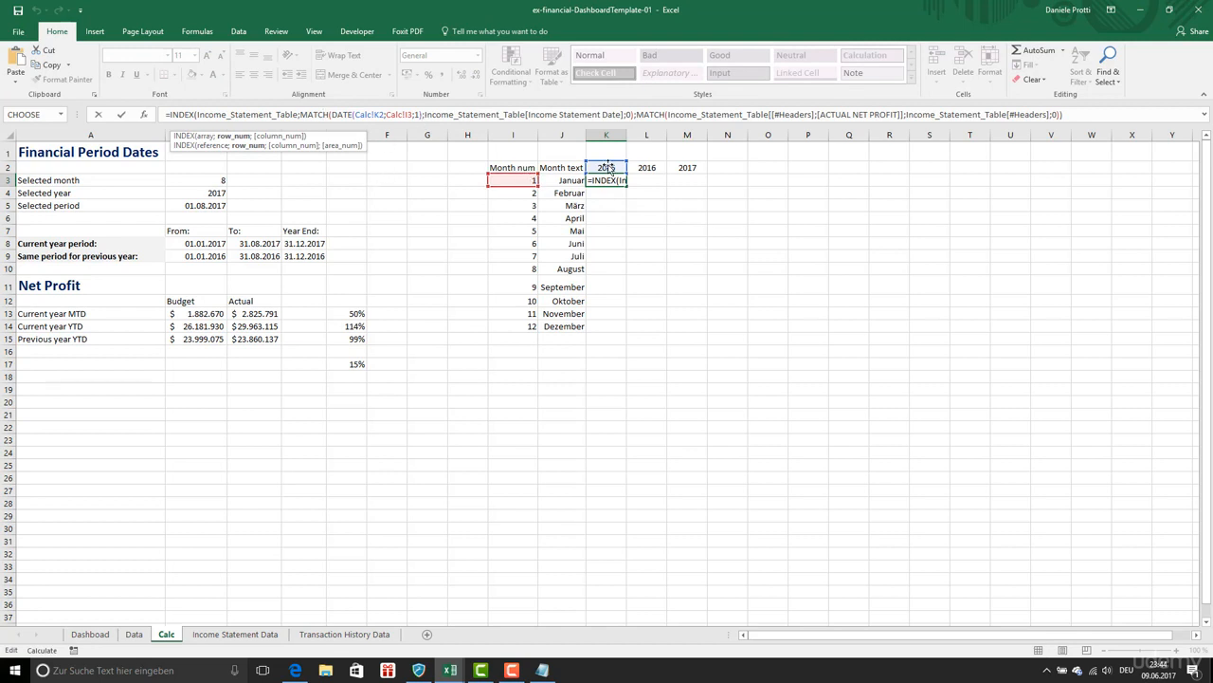
{"action": "left_click", "coordinate": [565, 117]}
{"action": "left_click", "coordinate": [719, 114]}
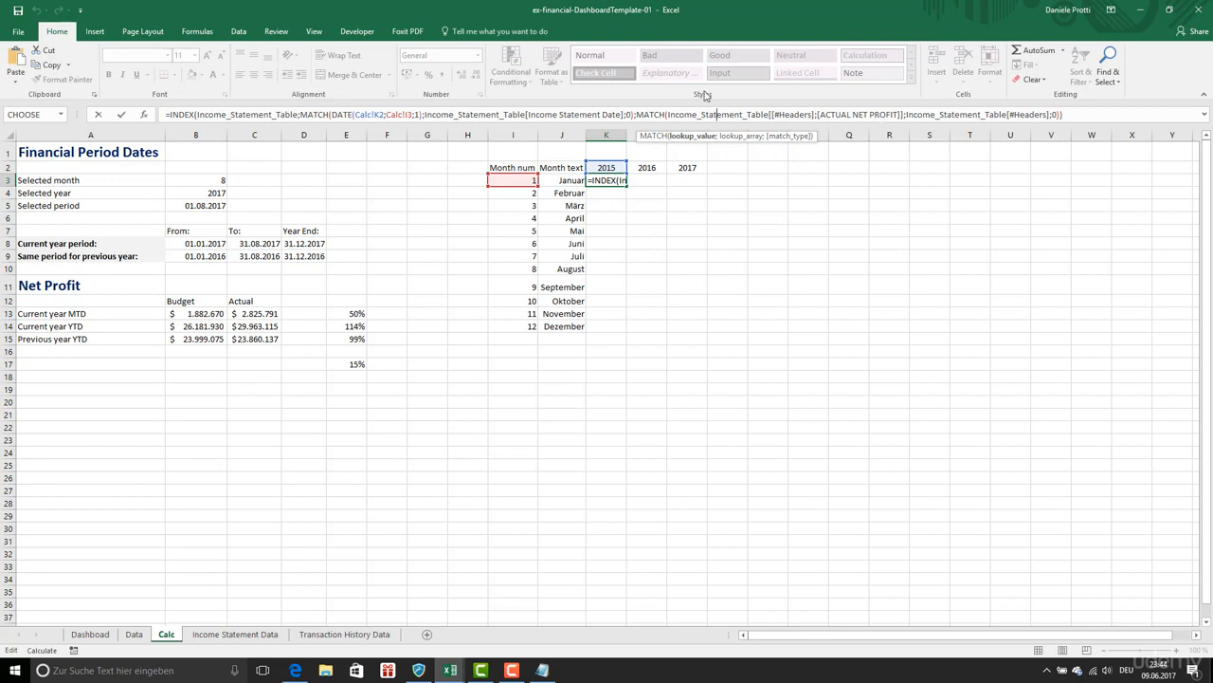
{"action": "left_click", "coordinate": [900, 115]}
{"action": "key", "text": "Return"}
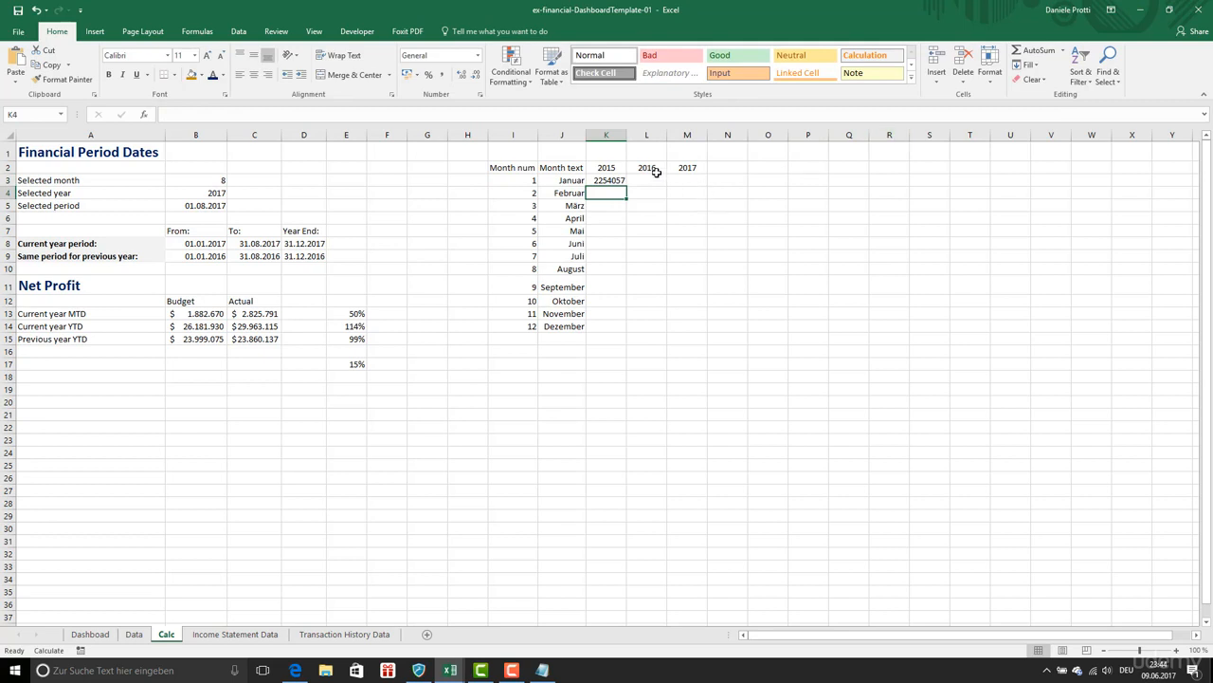
Step: Lock the year reference's row as K$2 and the month reference's column as $I3 in the K3 formula
{"action": "left_click", "coordinate": [608, 180]}
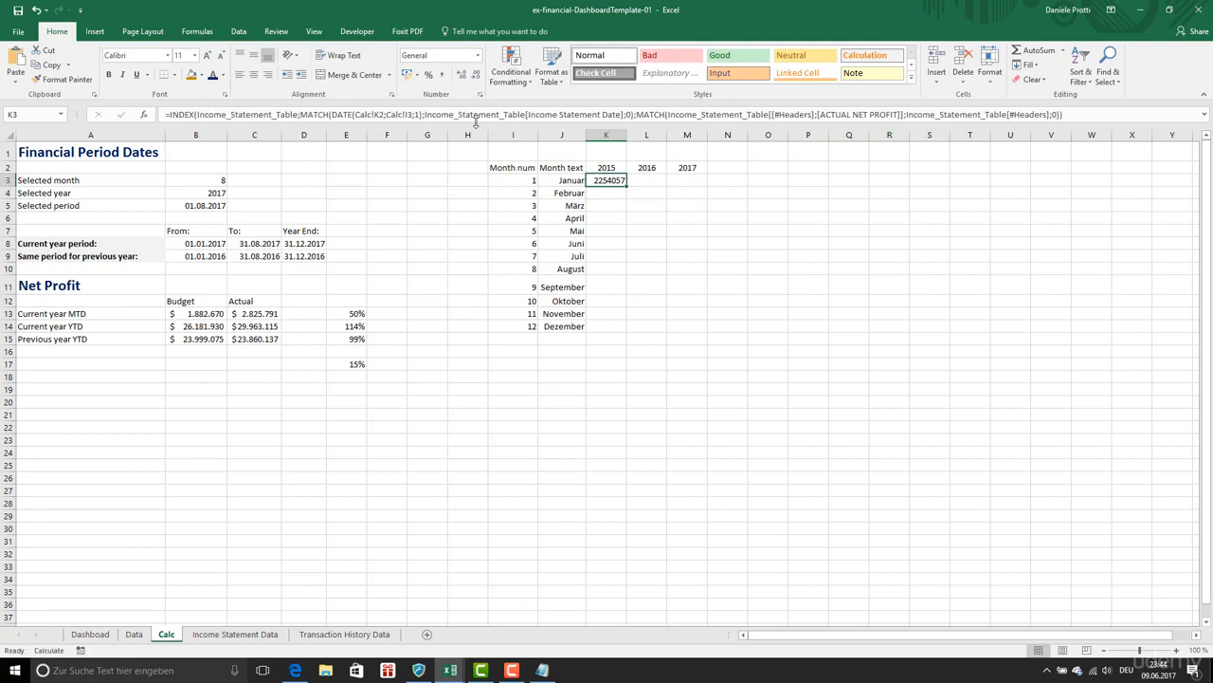
{"action": "left_click", "coordinate": [387, 114]}
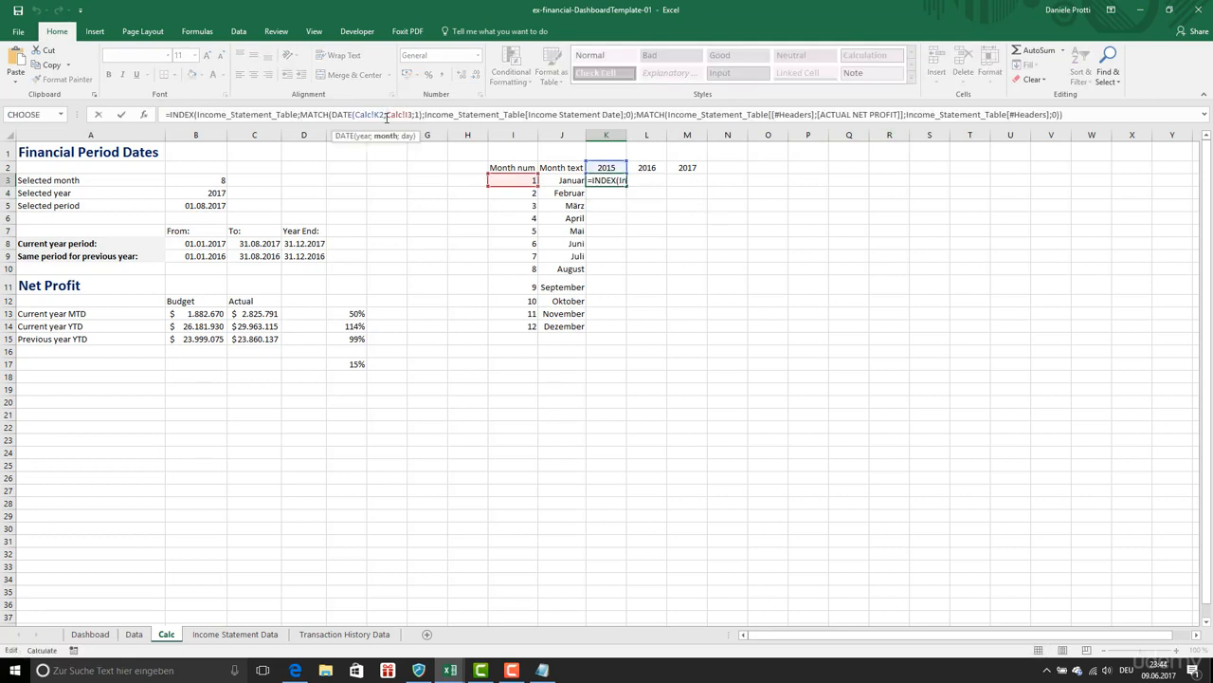
{"action": "left_click", "coordinate": [379, 115]}
{"action": "type", "text": "$"}
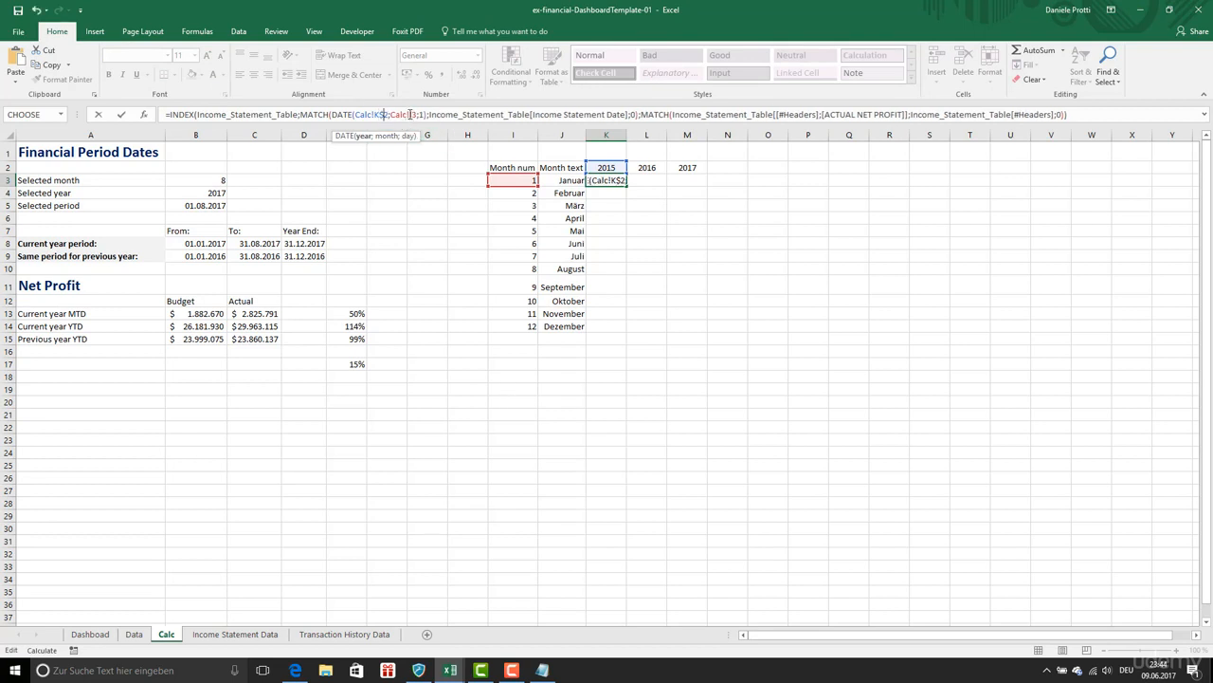
{"action": "left_click", "coordinate": [410, 115]}
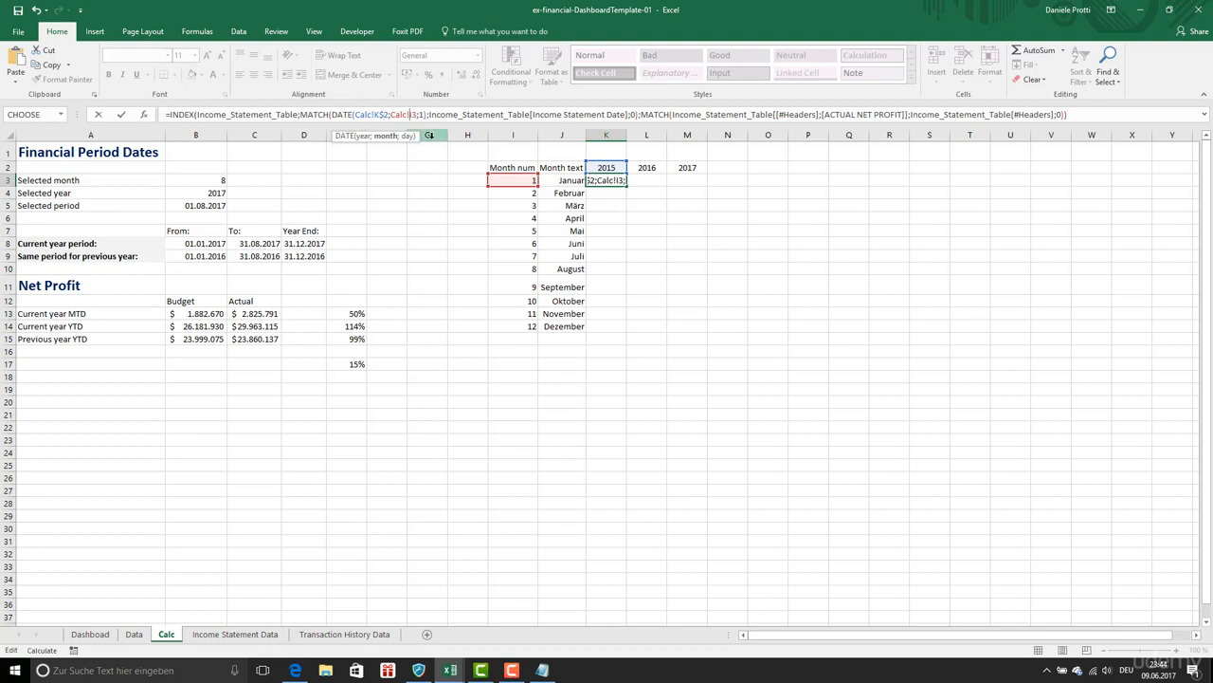
{"action": "type", "text": "$"}
{"action": "key", "text": "Return"}
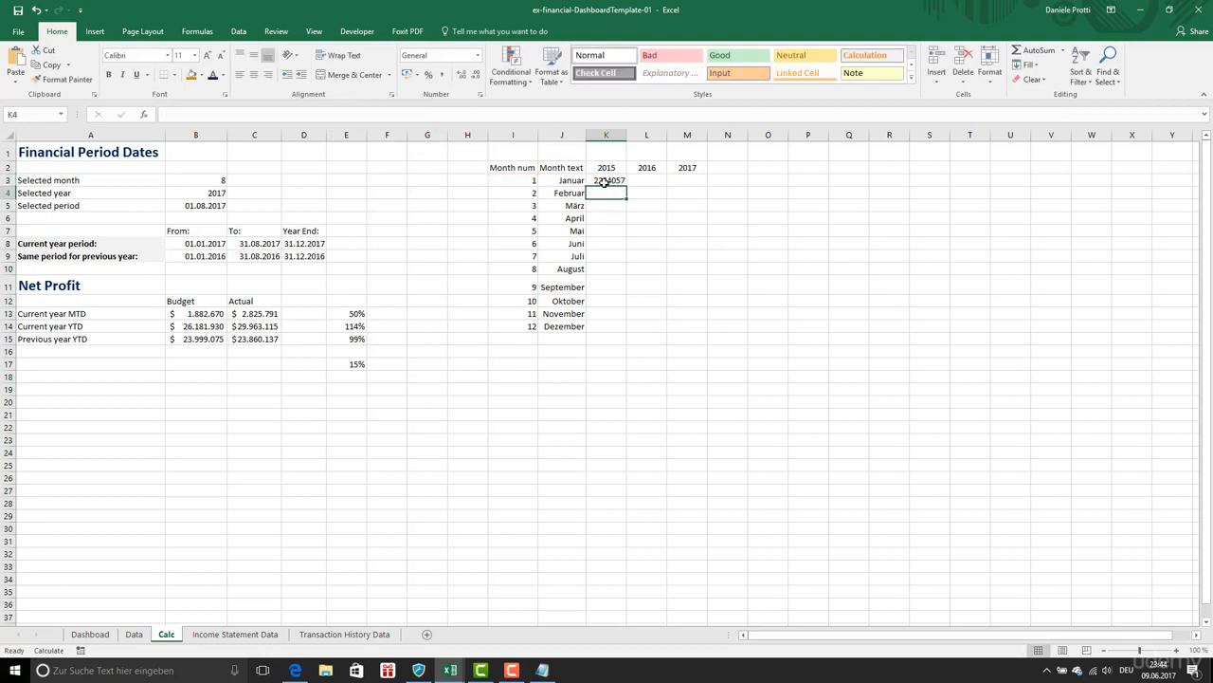
Step: Copy the Accounting number format of the Current year MTD budget in B13 to K3
{"action": "left_click", "coordinate": [216, 314]}
{"action": "left_click", "coordinate": [75, 78]}
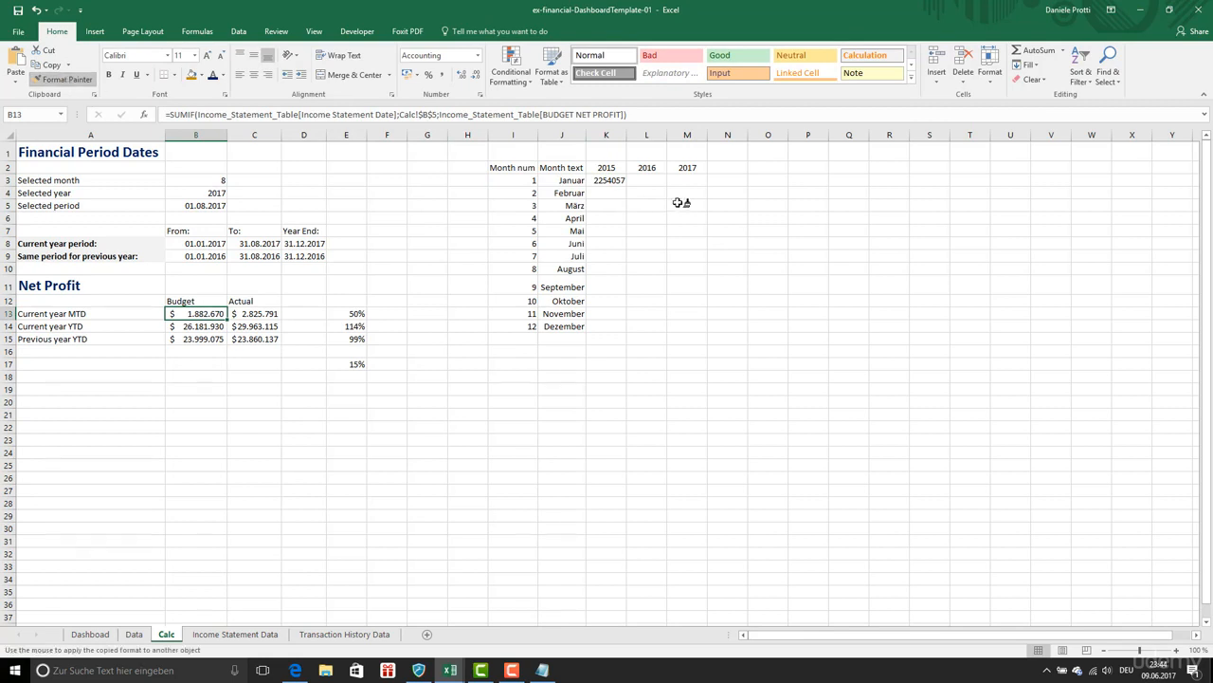
{"action": "left_click", "coordinate": [617, 181]}
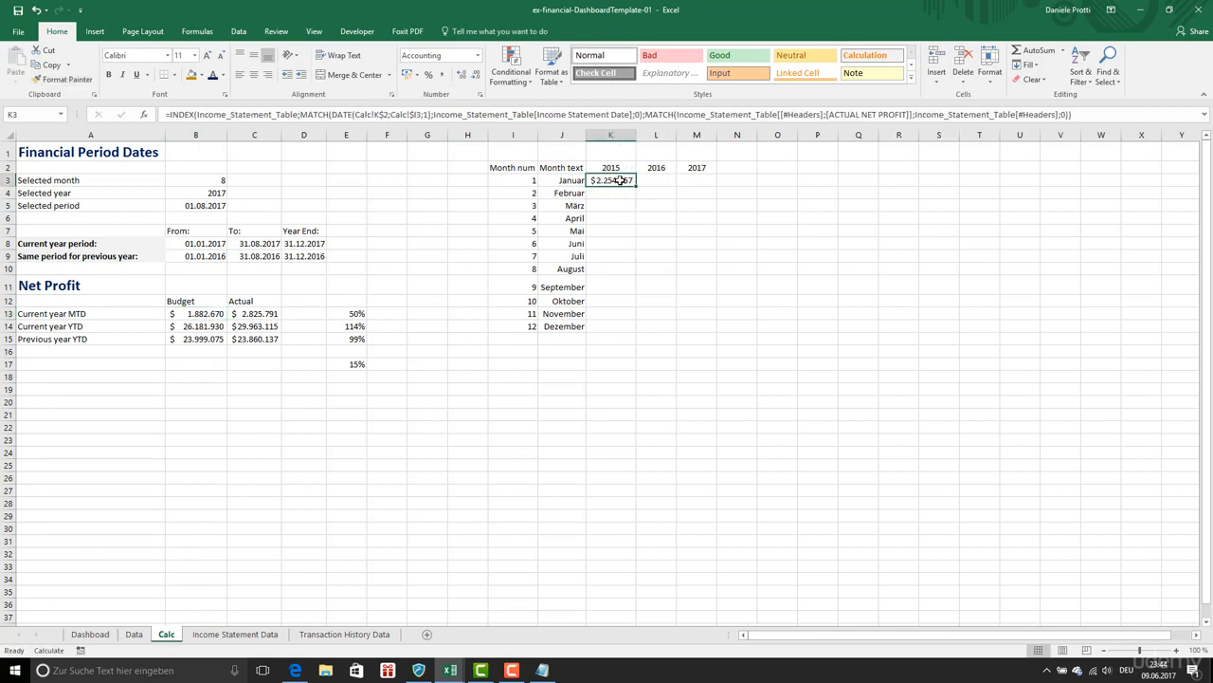
Step: Copy the K3 formula into L3:M3 and autofit the widths of columns L and M
{"action": "key", "text": "ctrl+c"}
{"action": "left_click_drag", "start_coordinate": [656, 180], "coordinate": [699, 149]}
{"action": "key", "text": "ctrl+v"}
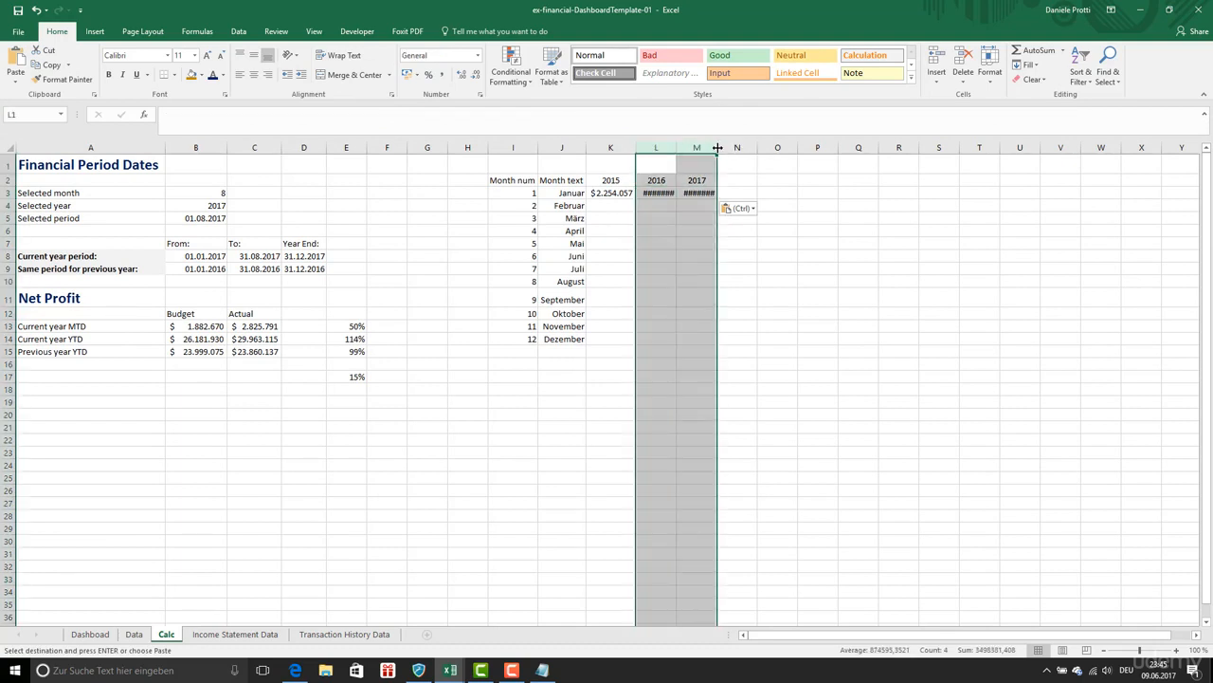
{"action": "double_click", "coordinate": [718, 147]}
{"action": "left_click", "coordinate": [664, 231]}
Step: Copy the January formulas in K3:M3 down to K4:M14 for the remaining months
{"action": "left_click_drag", "start_coordinate": [612, 192], "coordinate": [699, 193]}
{"action": "left_click_drag", "start_coordinate": [612, 207], "coordinate": [699, 336]}
{"action": "key", "text": "ctrl+v"}
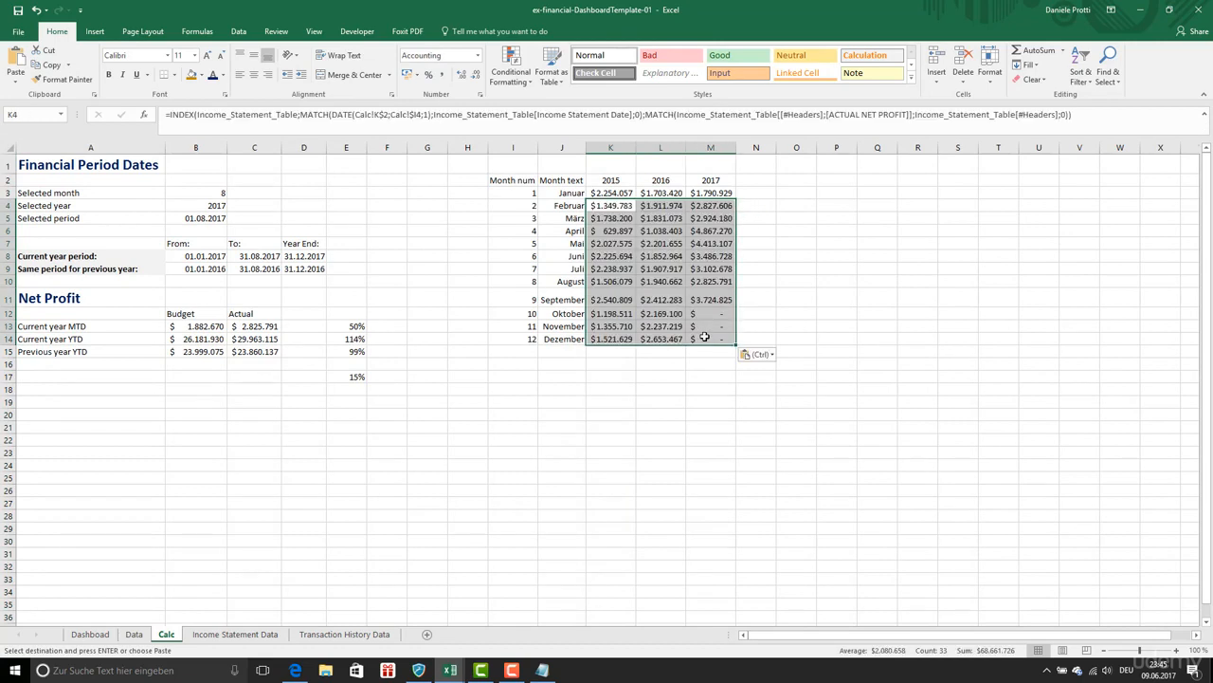
{"action": "left_click", "coordinate": [690, 313]}
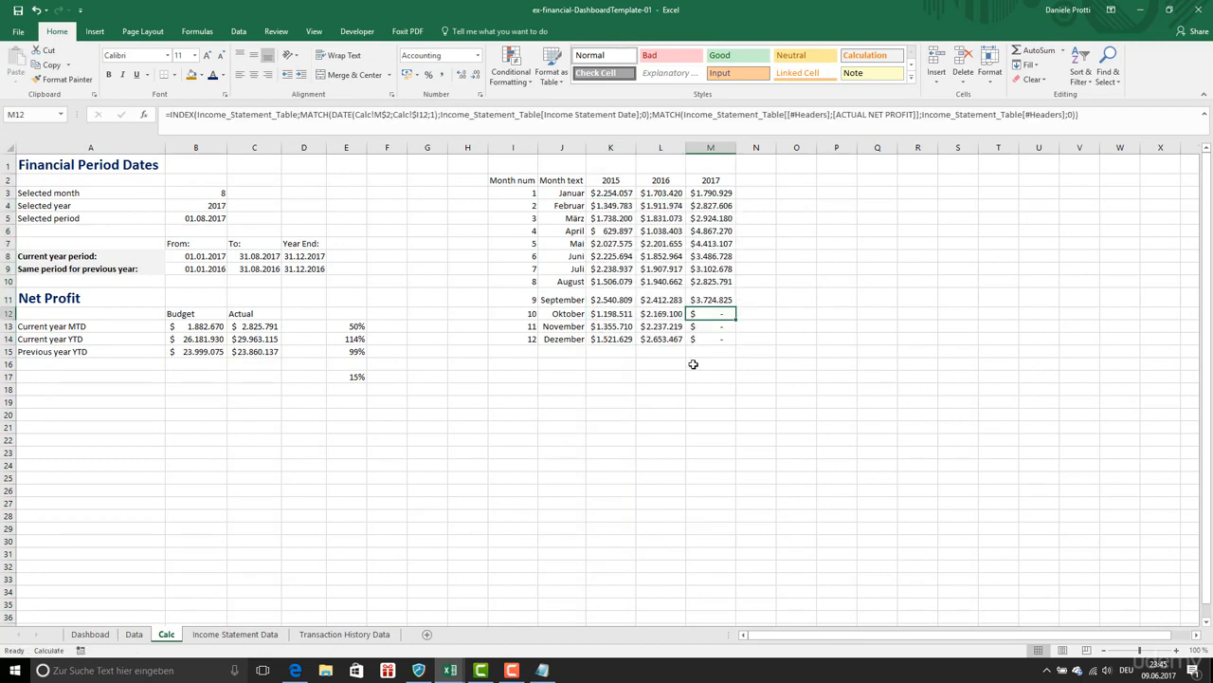
Step: Enter TRUE in K15 below the 2015 column and copy it to L15 and M15
{"action": "left_click", "coordinate": [617, 352]}
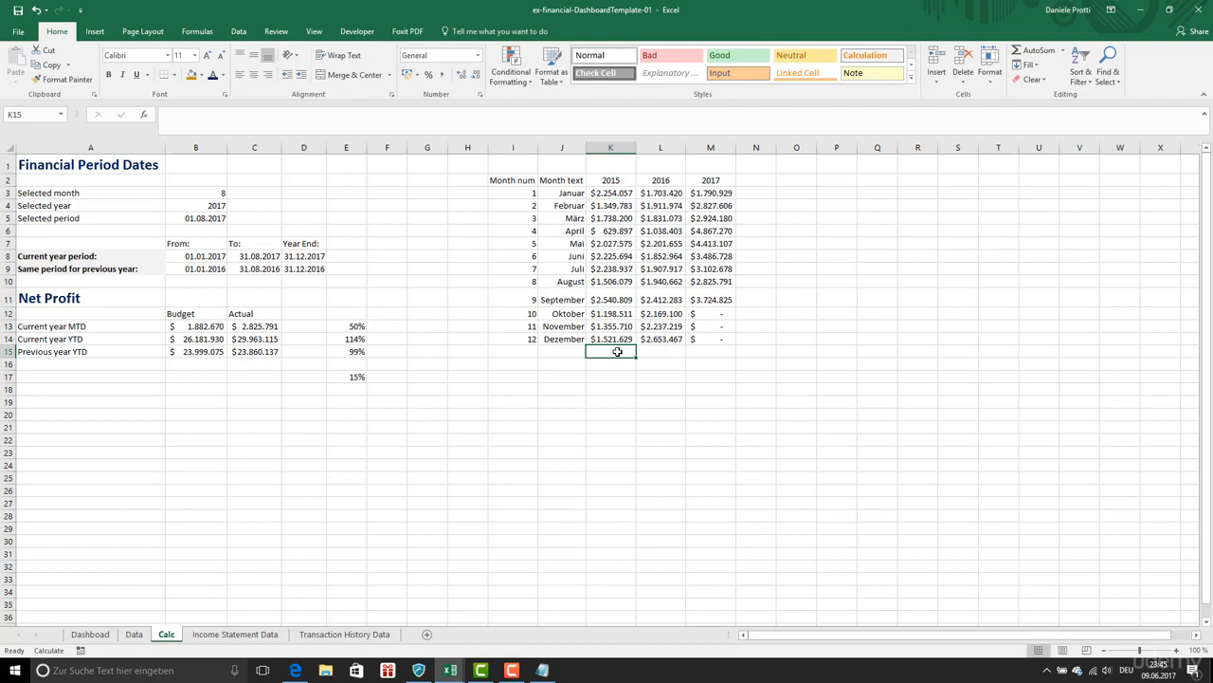
{"action": "type", "text": "TRUE"}
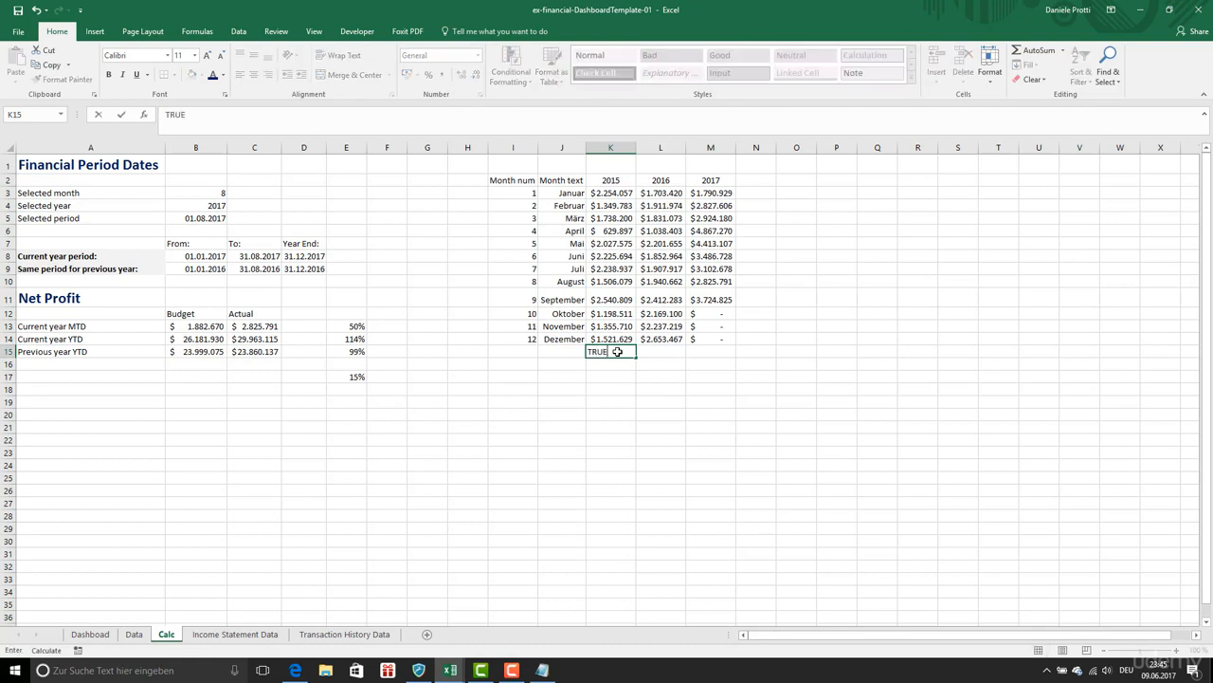
{"action": "key", "text": "ctrl+v"}
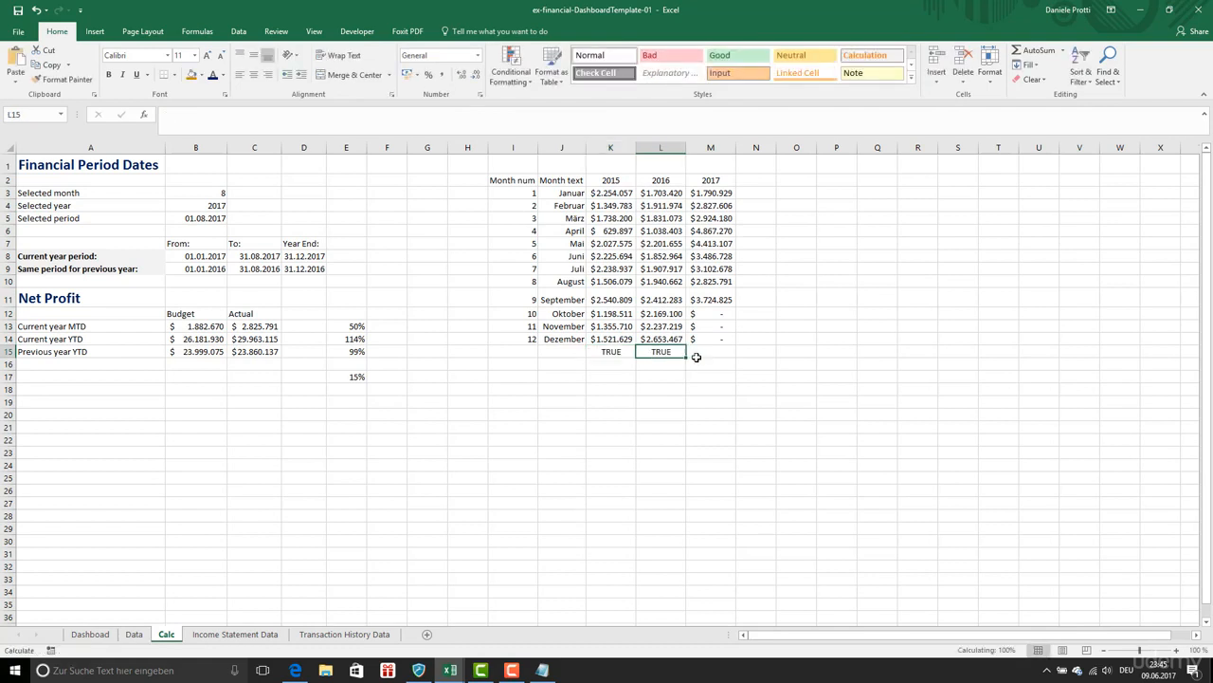
{"action": "left_click", "coordinate": [704, 353]}
{"action": "key", "text": "ctrl+v"}
{"action": "left_click", "coordinate": [704, 406]}
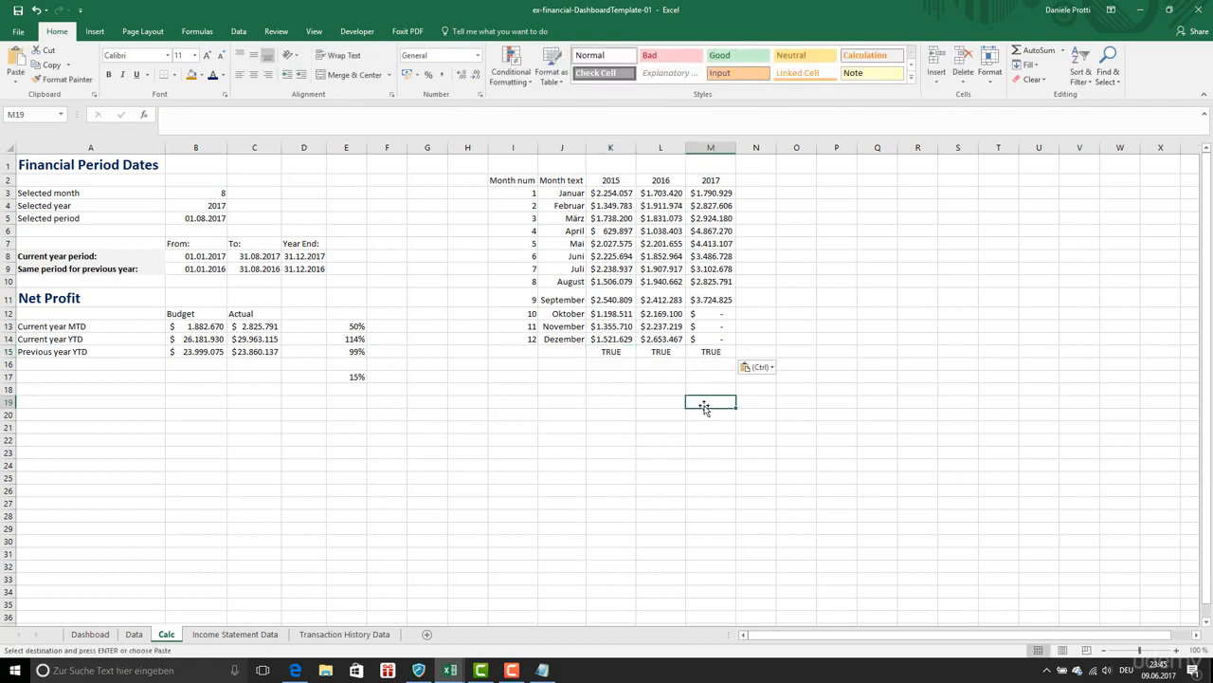
{"action": "key", "text": "Escape"}
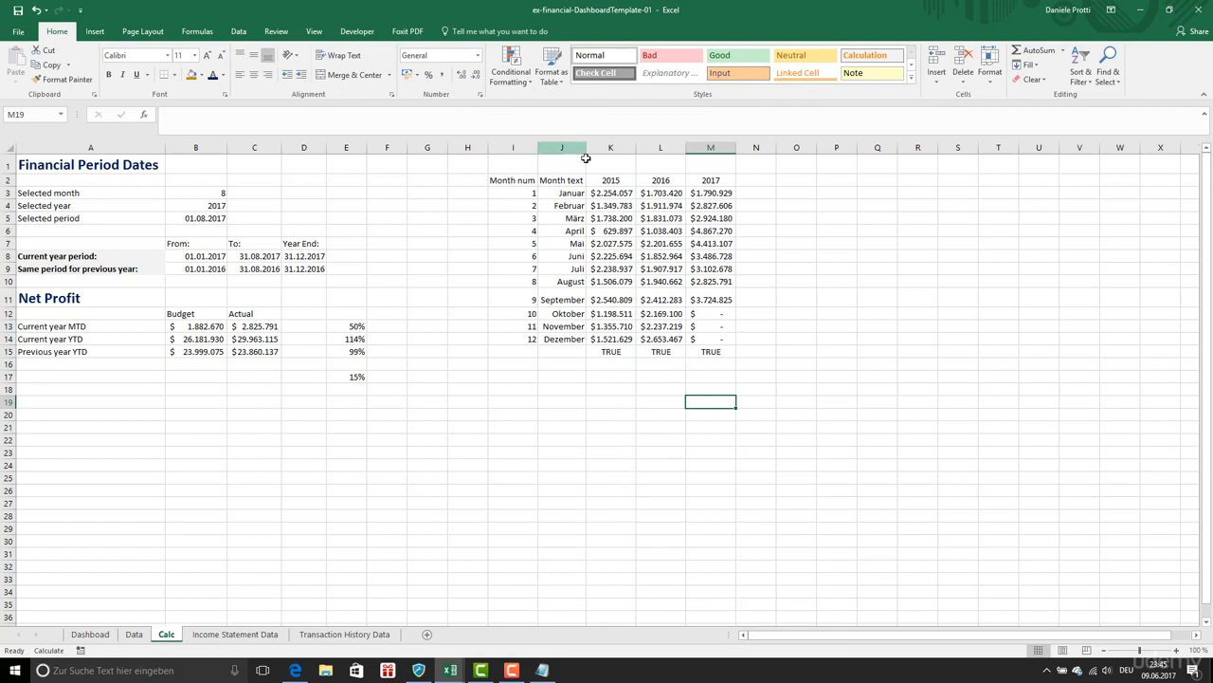
Step: Wrap the K3 formula in an IF that returns the INDEX result when K15=TRUE and NA() otherwise
{"action": "left_click", "coordinate": [598, 193]}
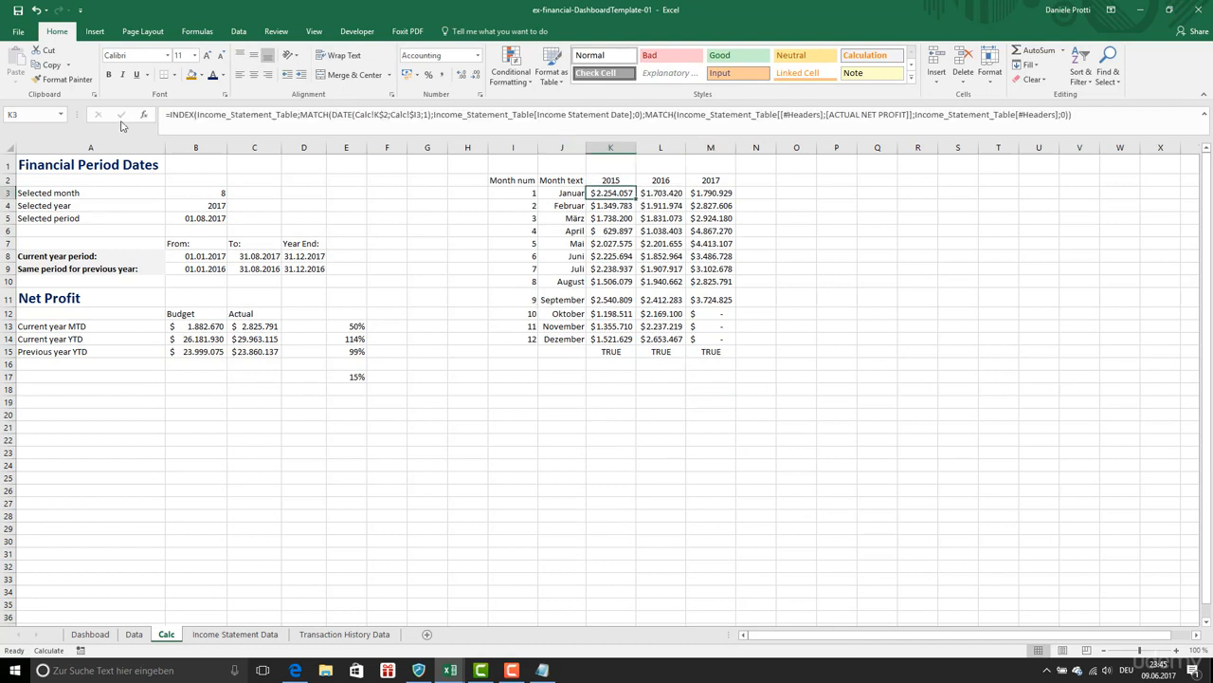
{"action": "left_click", "coordinate": [171, 114]}
{"action": "type", "text": "IF"}
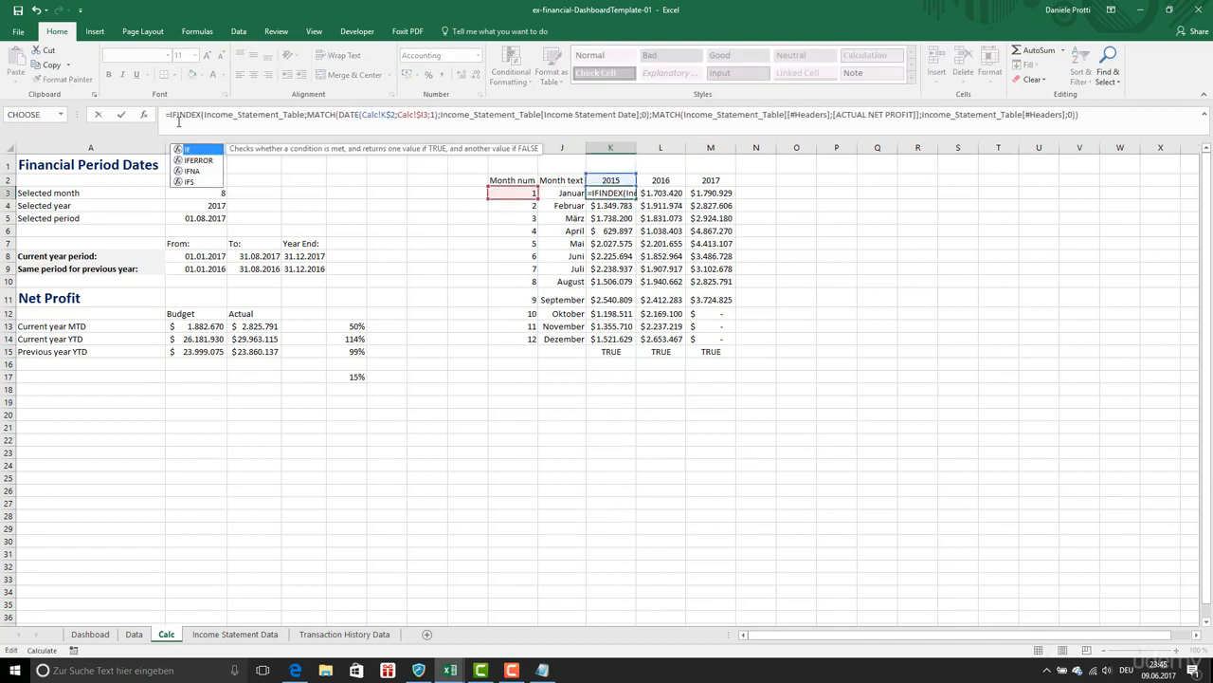
{"action": "type", "text": "("}
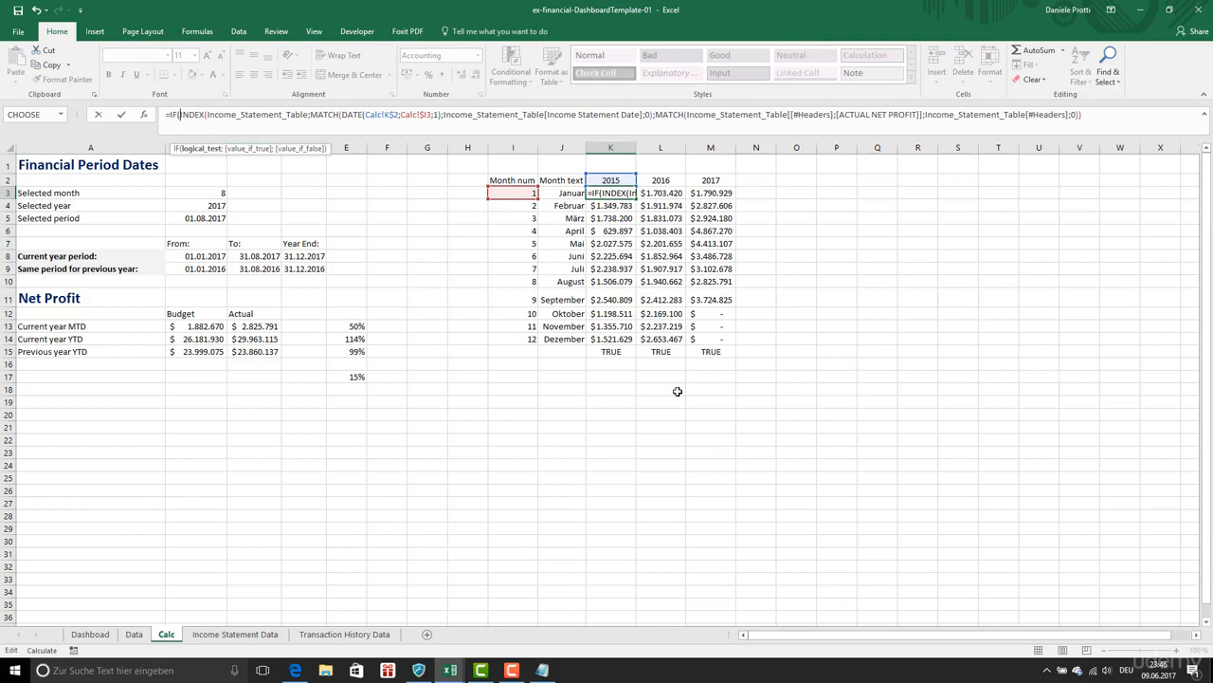
{"action": "left_click", "coordinate": [616, 352]}
{"action": "type", "text": "=TRUE"}
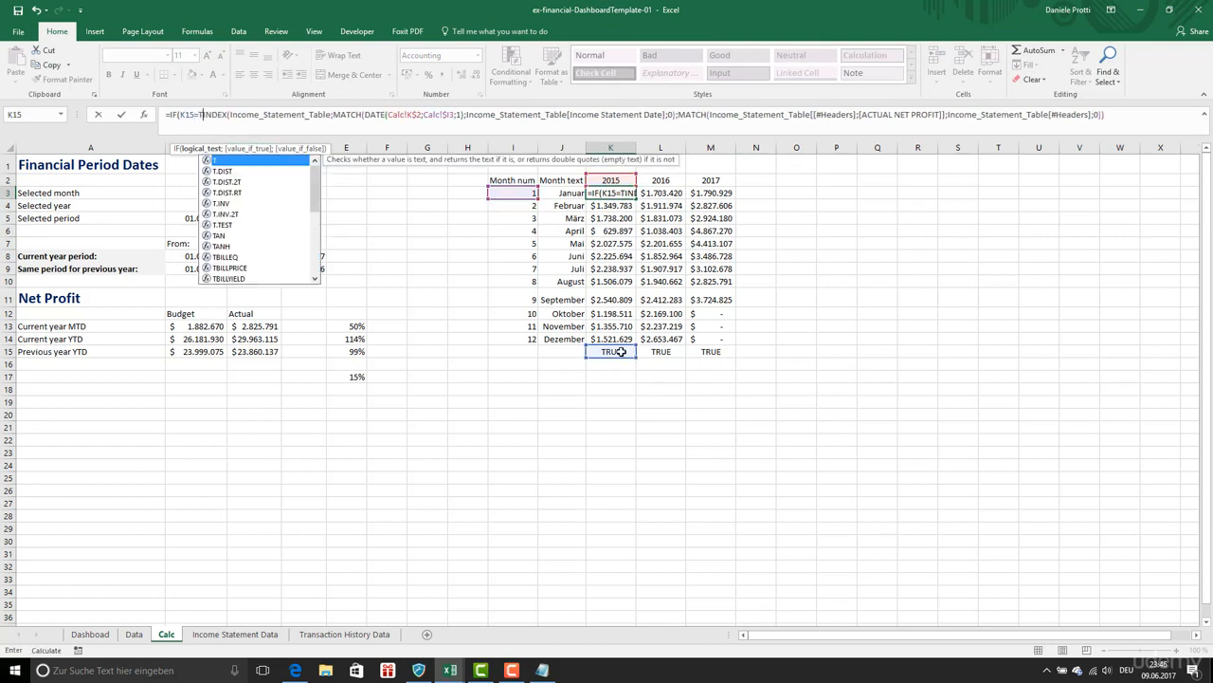
{"action": "type", "text": ";"}
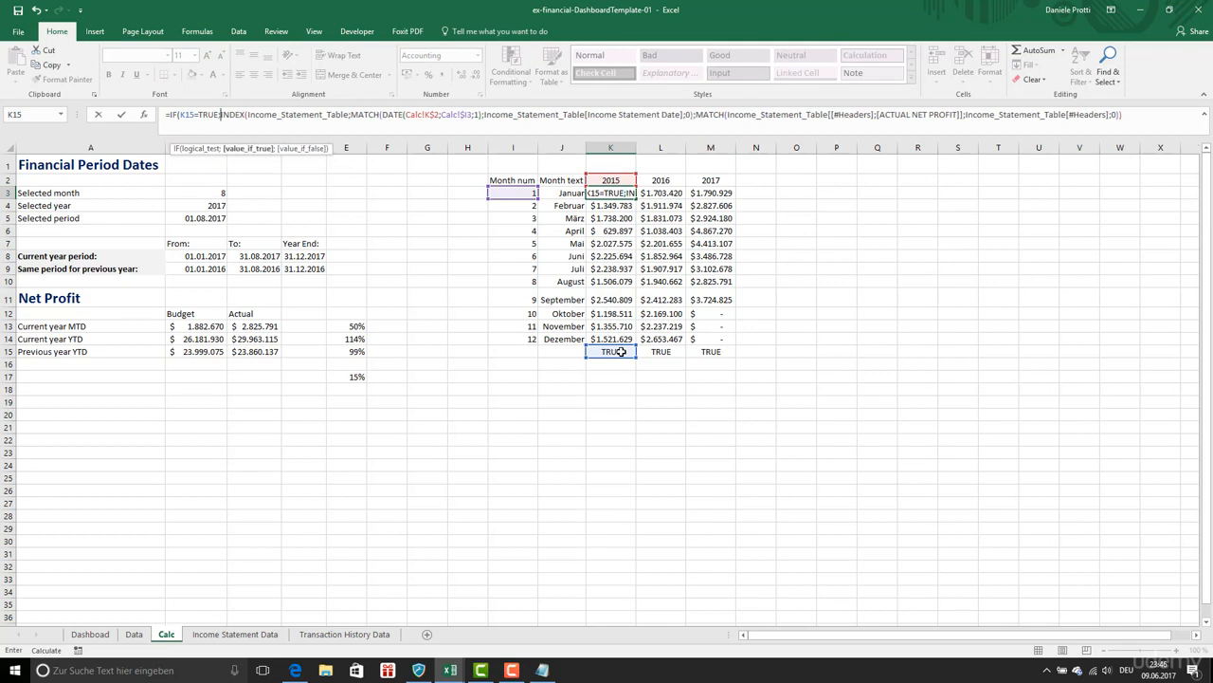
{"action": "left_click", "coordinate": [1136, 116]}
{"action": "type", "text": ";NA()"}
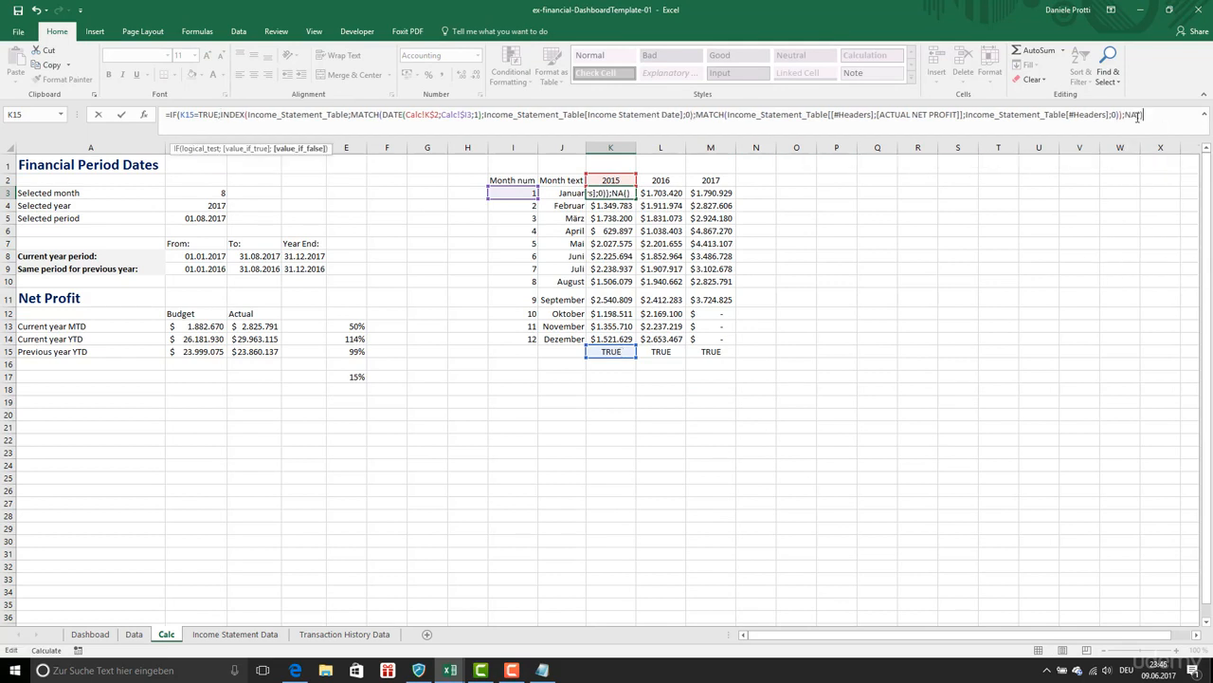
{"action": "type", "text": ")"}
{"action": "key", "text": "ctrl+Return"}
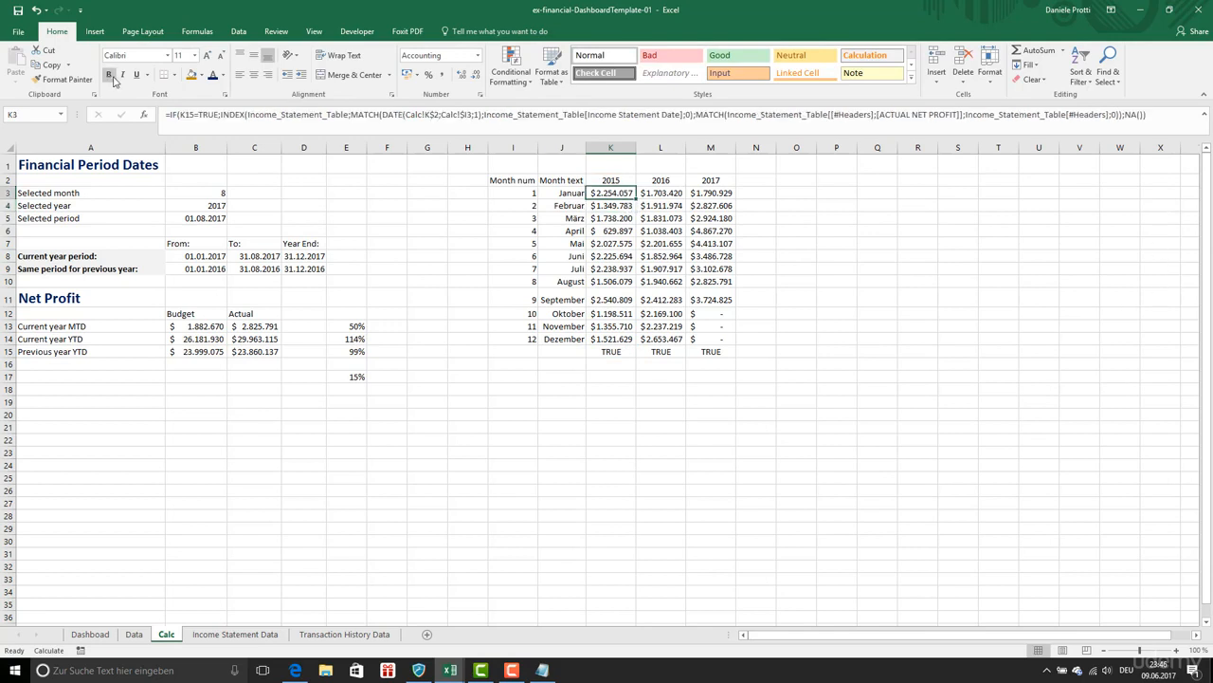
{"action": "left_click", "coordinate": [183, 115]}
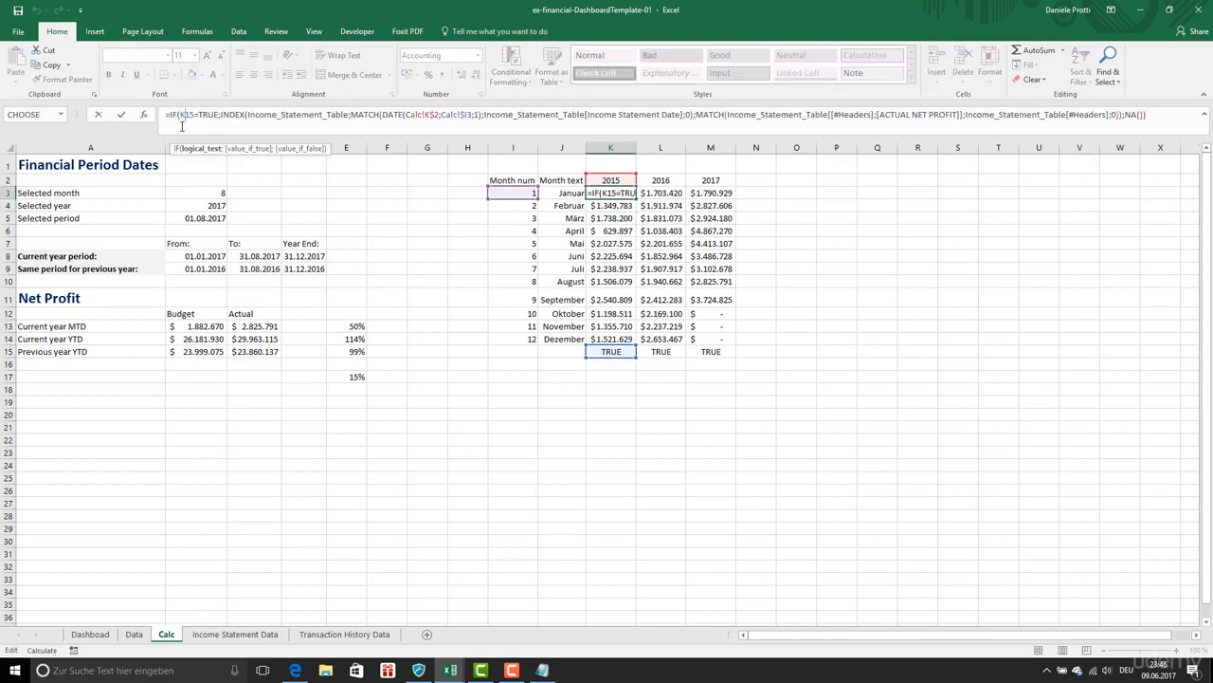
{"action": "left_click", "coordinate": [604, 351]}
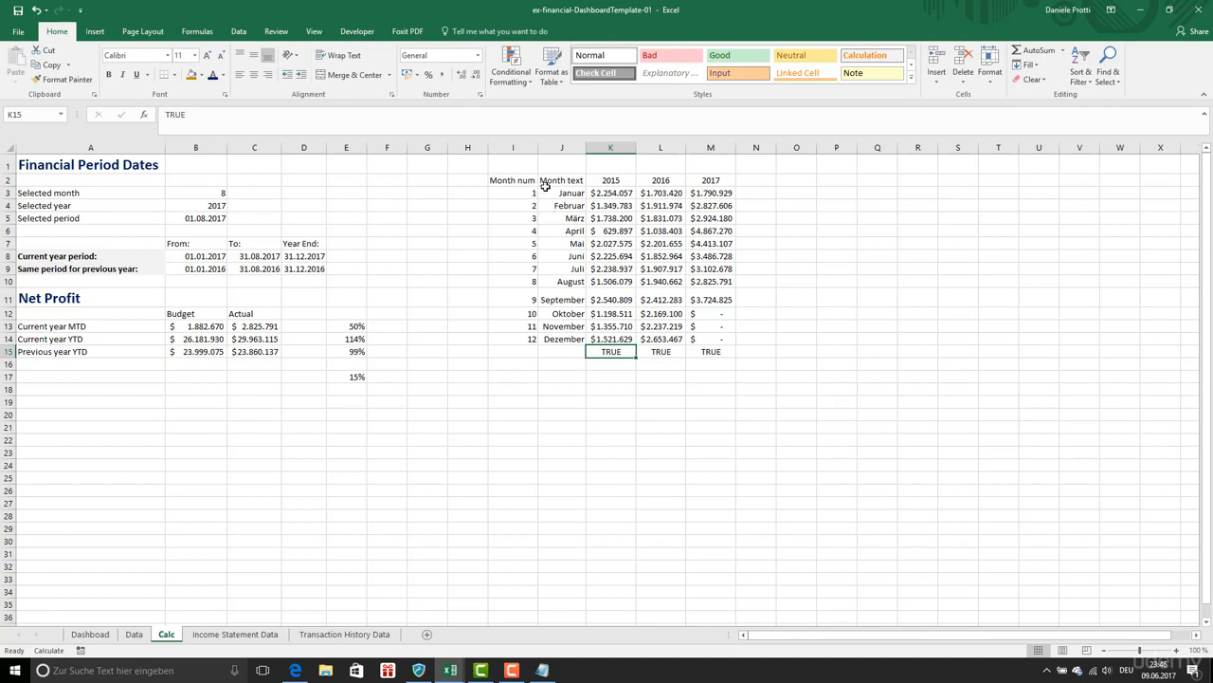
Step: Insert a 2-D line chart with markers from J3:M14 and move it below the Net Profit table
{"action": "left_click_drag", "start_coordinate": [541, 184], "coordinate": [725, 339]}
{"action": "left_click", "coordinate": [95, 32]}
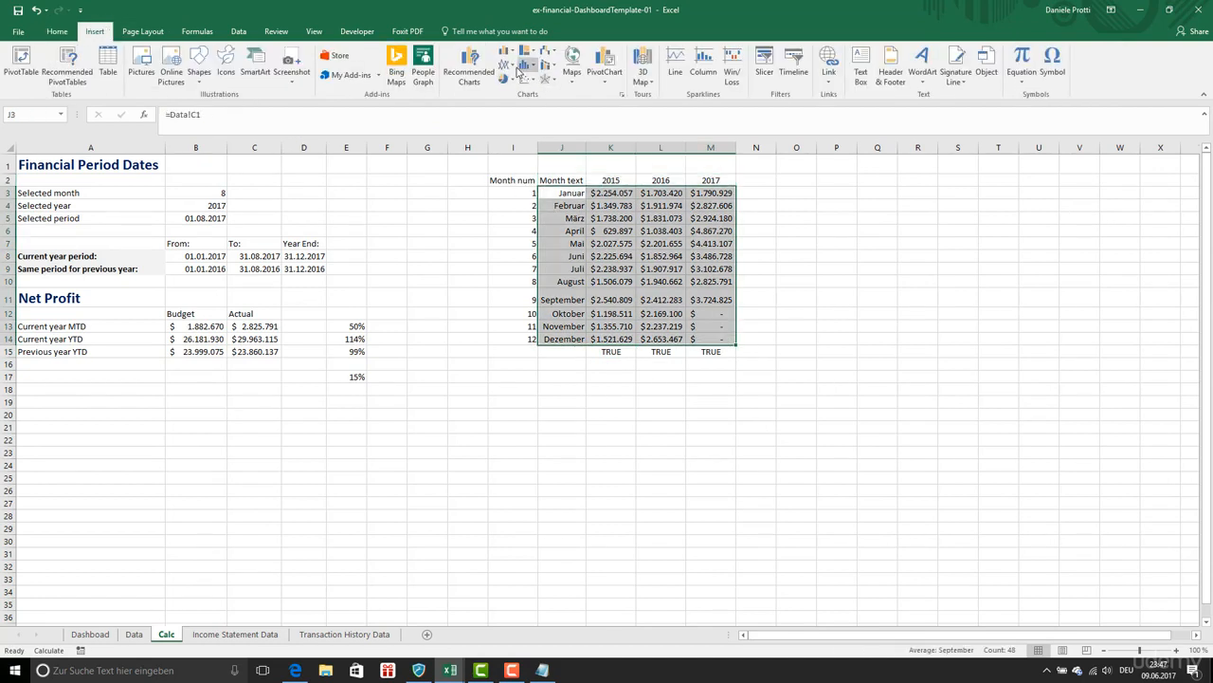
{"action": "left_click", "coordinate": [507, 64]}
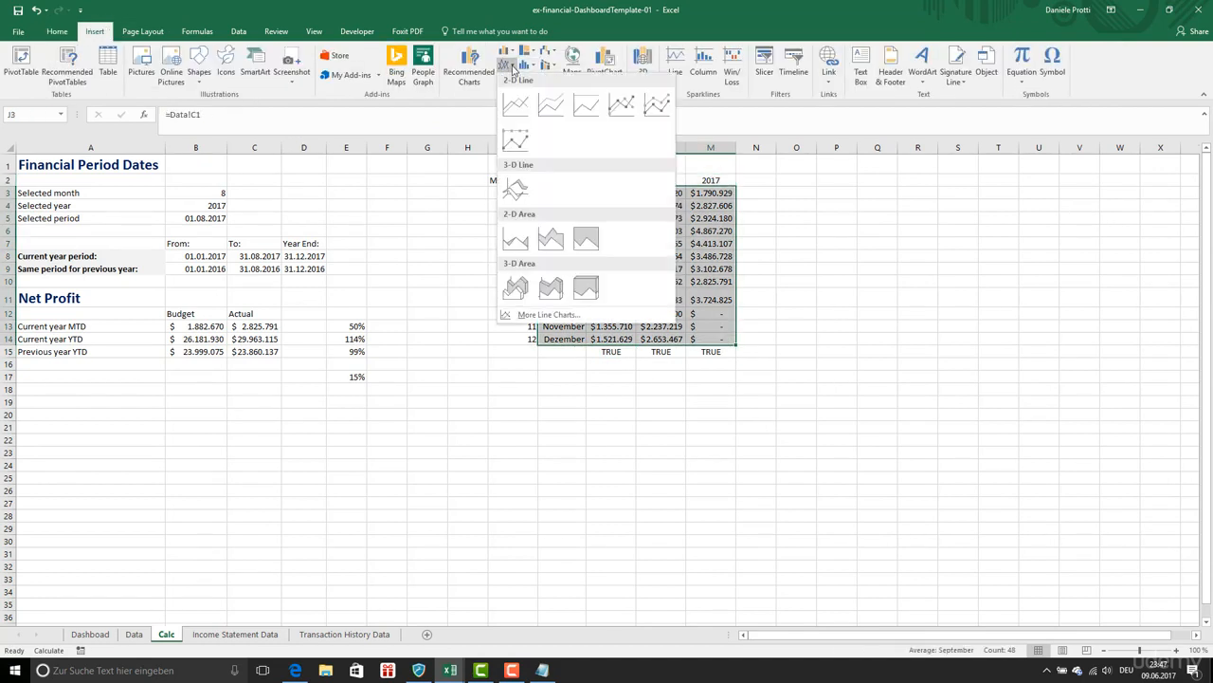
{"action": "left_click", "coordinate": [621, 105]}
{"action": "left_click_drag", "start_coordinate": [549, 323], "coordinate": [365, 367]}
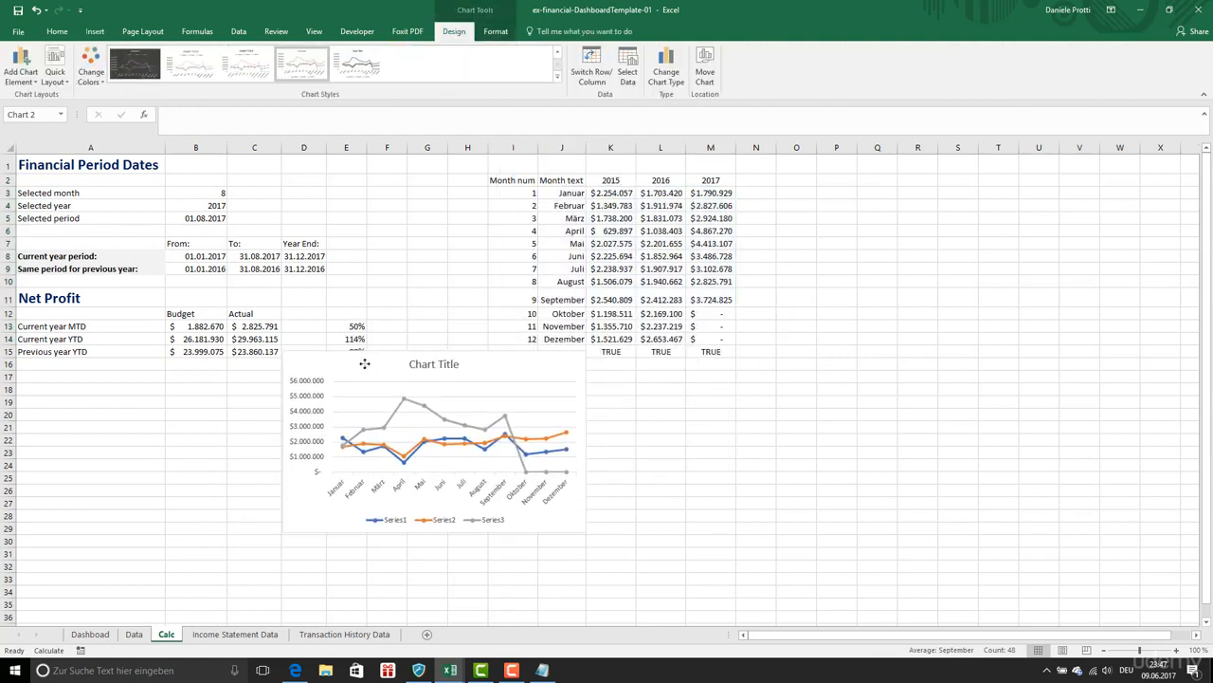
Step: Move the line chart to the Dashboad sheet under the YTD Net Profit box and select its title
{"action": "left_click", "coordinate": [432, 415]}
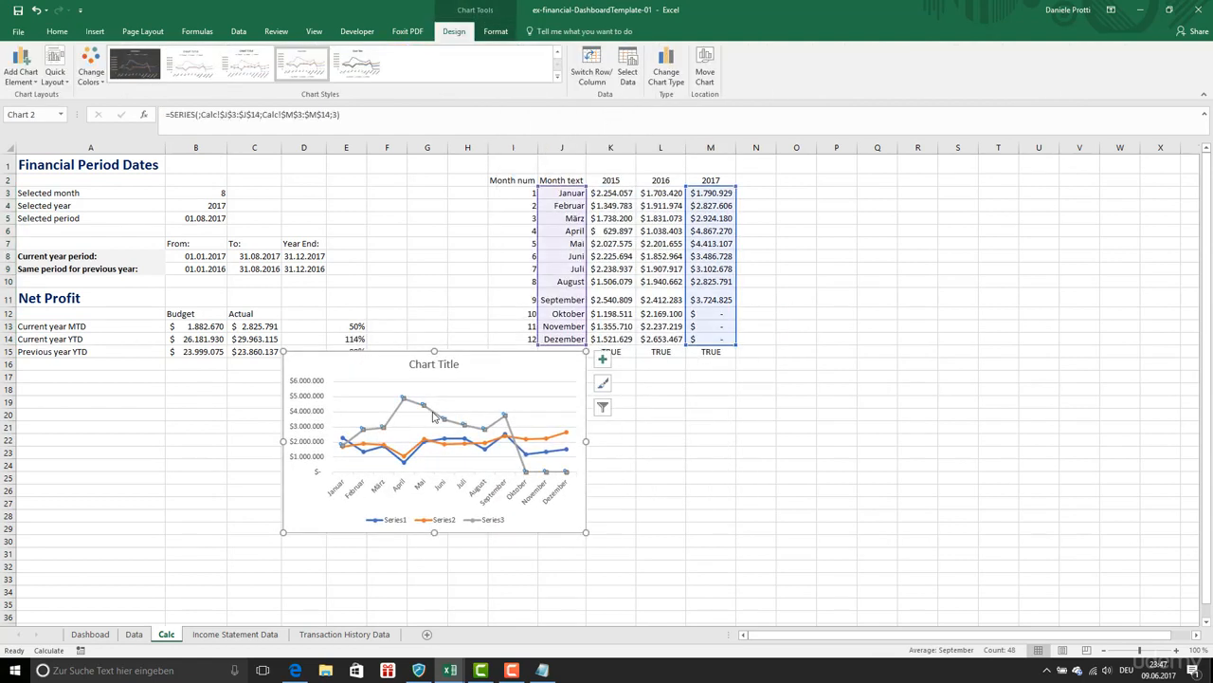
{"action": "left_click", "coordinate": [547, 383]}
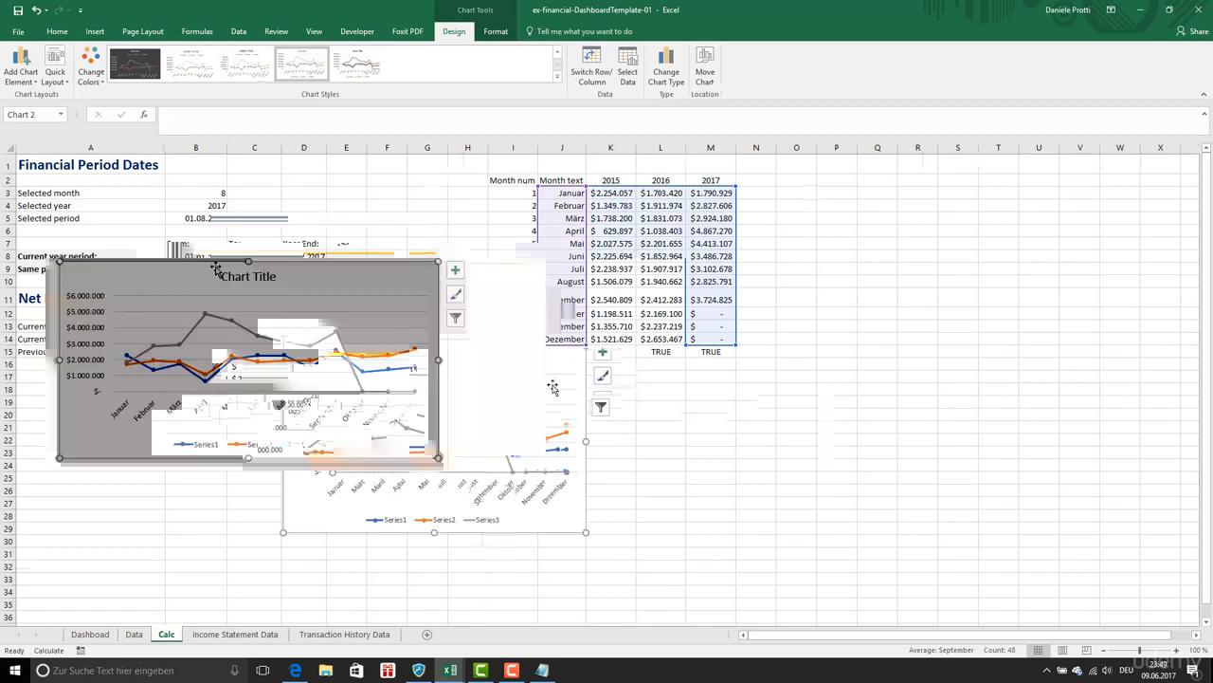
{"action": "left_click", "coordinate": [225, 277]}
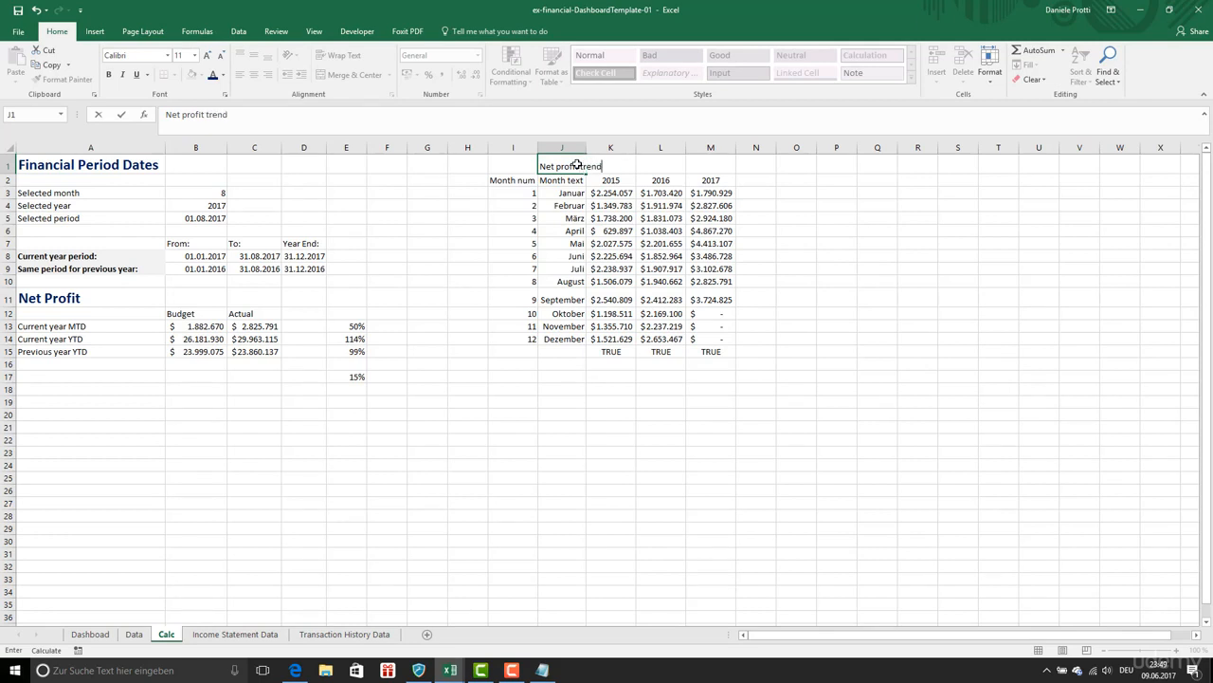
Step: Enter the heading "Net profit trend" in J1 of the Calc sheet and copy the heading format of A1 to it
{"action": "left_click", "coordinate": [121, 113]}
{"action": "left_click", "coordinate": [74, 163]}
{"action": "left_click", "coordinate": [63, 79]}
{"action": "left_click", "coordinate": [562, 165]}
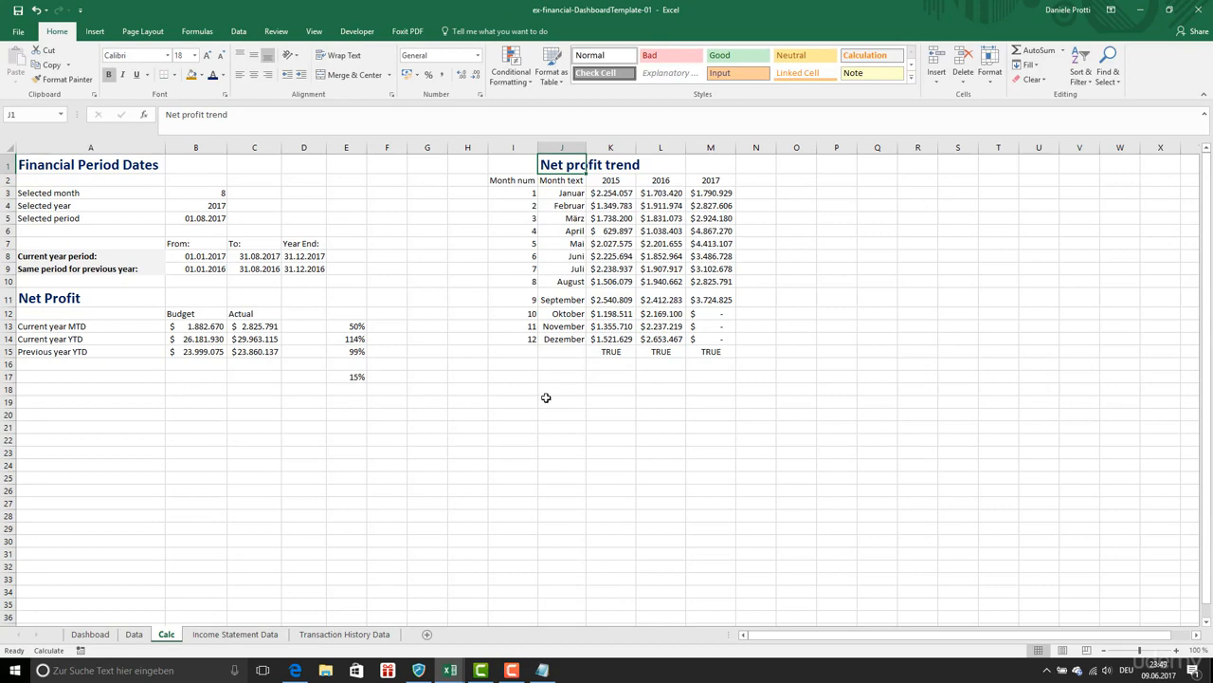
{"action": "key", "text": "Return"}
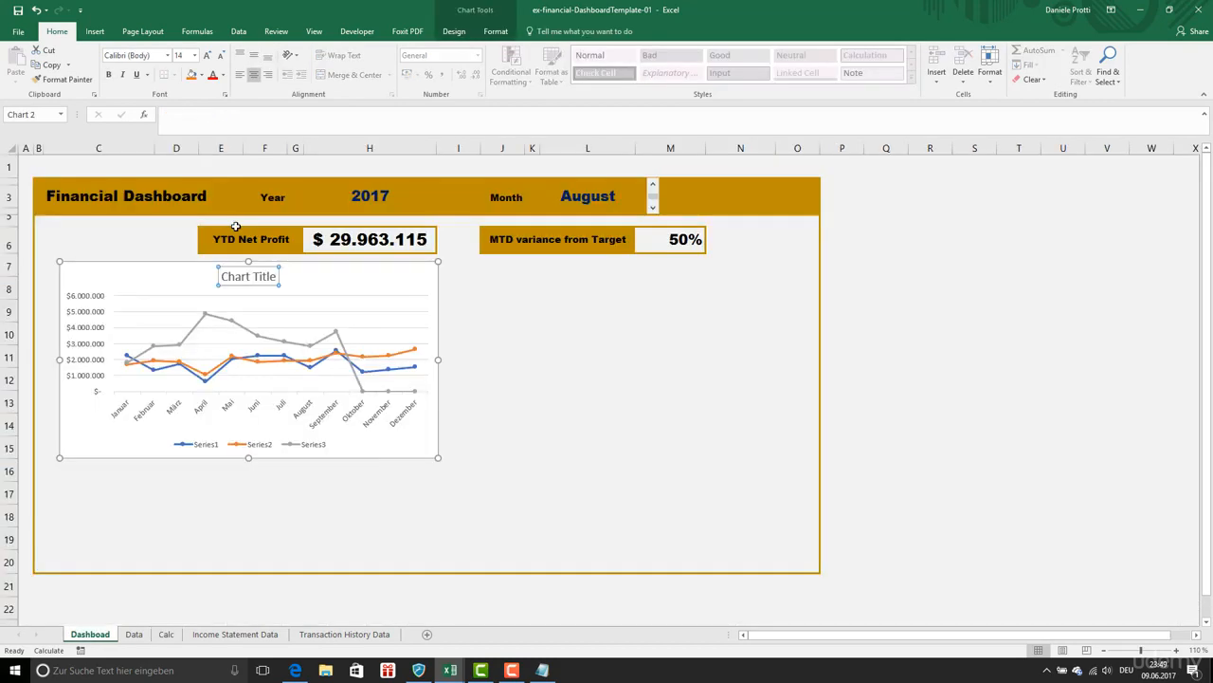
Step: Link the chart title to Calc!$J$1 and format it dark blue and bold
{"action": "left_click", "coordinate": [222, 75]}
{"action": "left_click", "coordinate": [297, 191]}
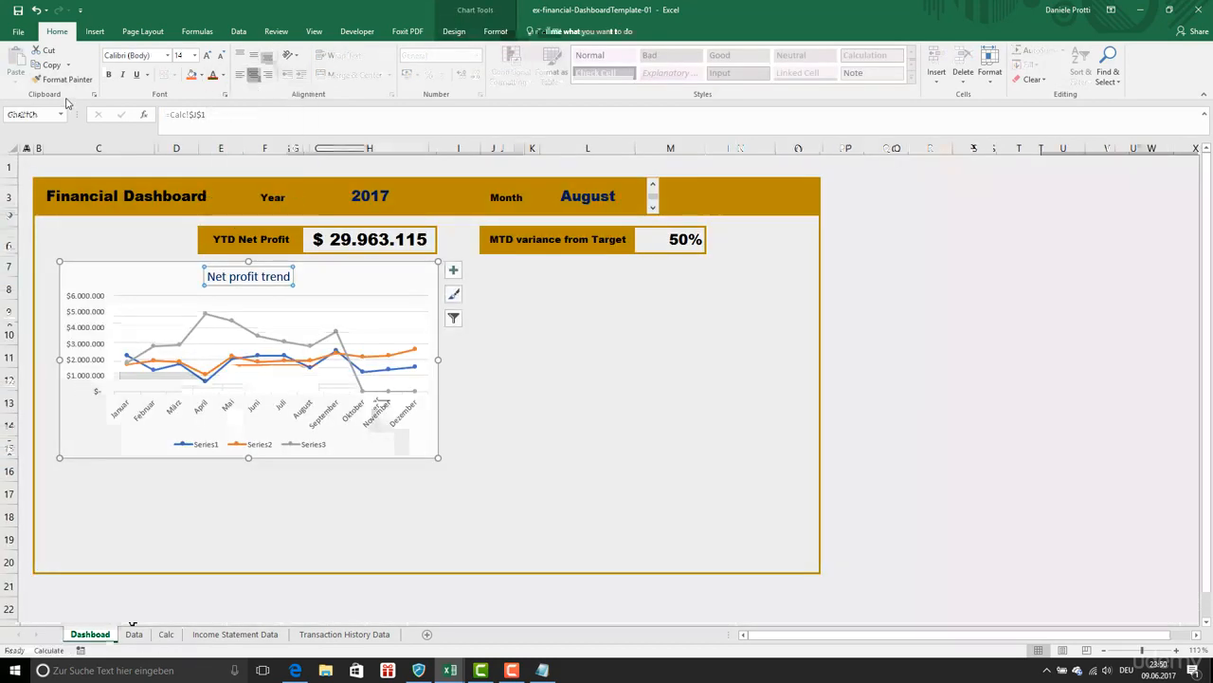
{"action": "left_click", "coordinate": [110, 75]}
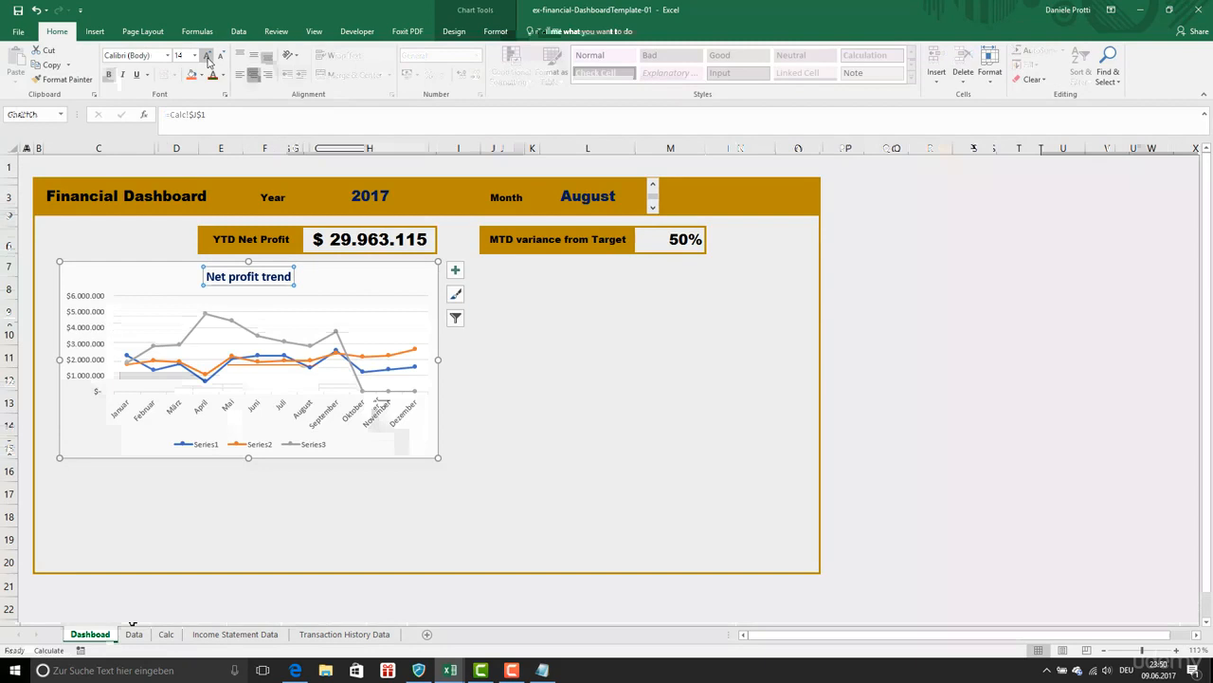
Step: Widen the line chart to the outer edge of the MTD variance box and shorten it to end at row 14
{"action": "left_click", "coordinate": [421, 377]}
{"action": "left_click", "coordinate": [449, 401]}
{"action": "left_click", "coordinate": [426, 426]}
{"action": "left_click_drag", "start_coordinate": [438, 361], "coordinate": [706, 364]}
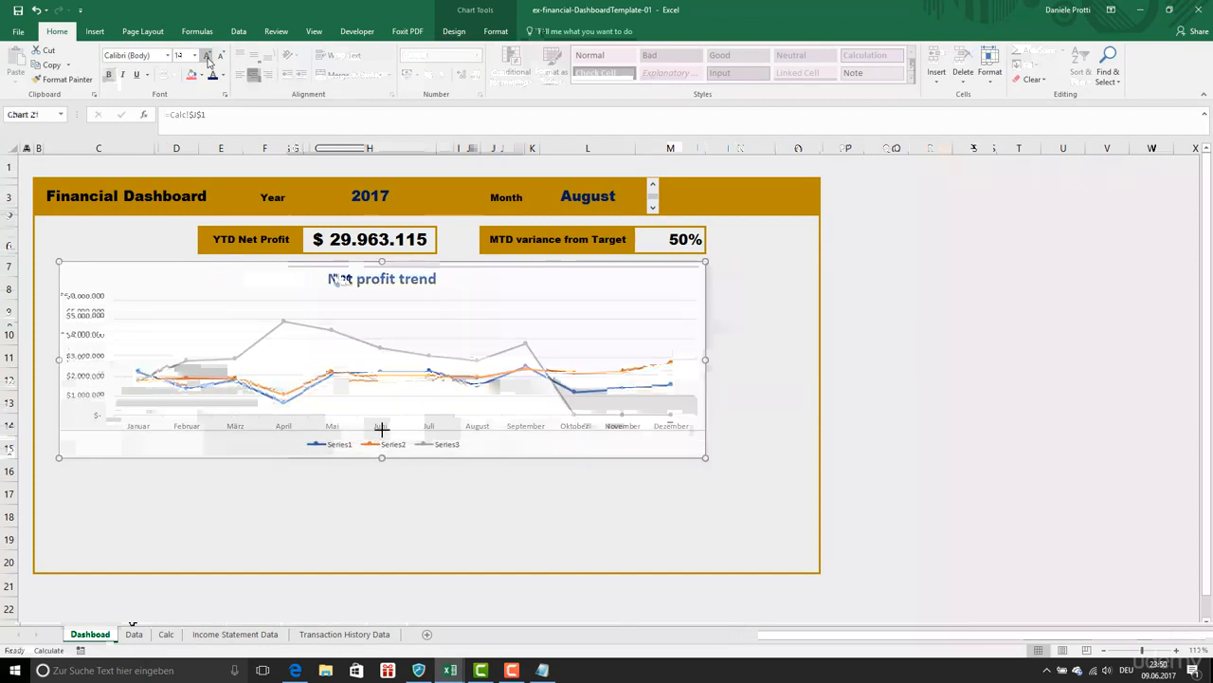
Step: Edit the chart's data source so that Series1 takes its name from the 2015 header in Calc!K2
{"action": "right_click", "coordinate": [357, 311]}
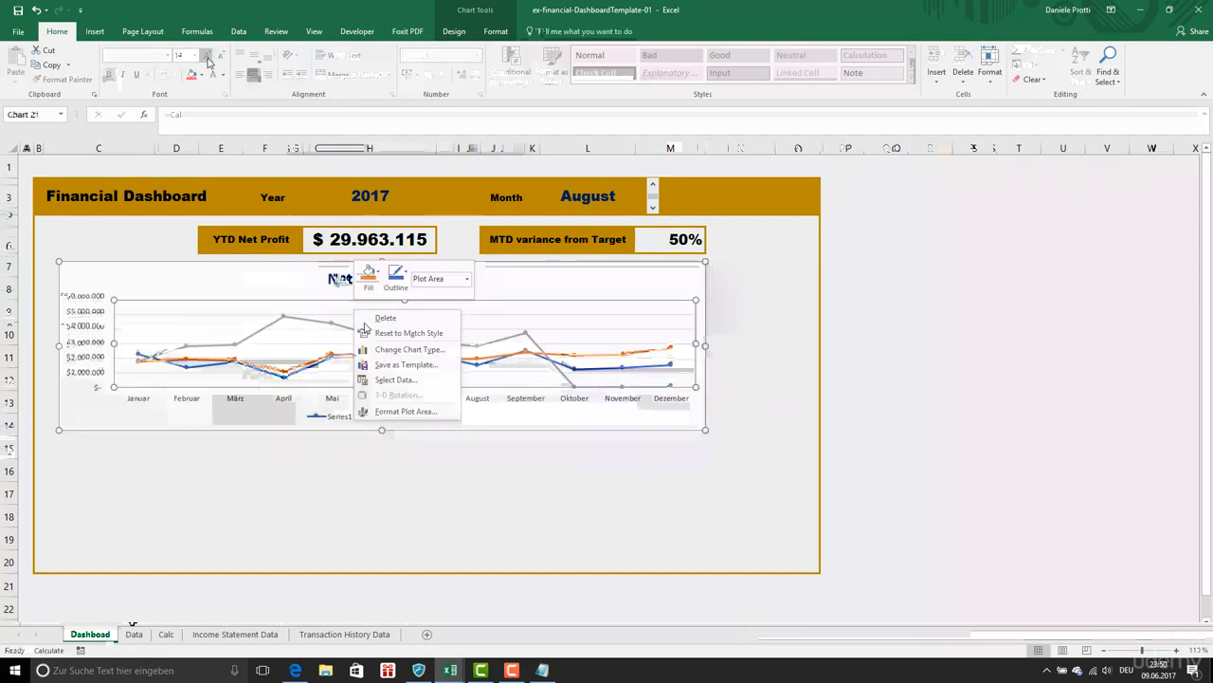
{"action": "left_click", "coordinate": [396, 379]}
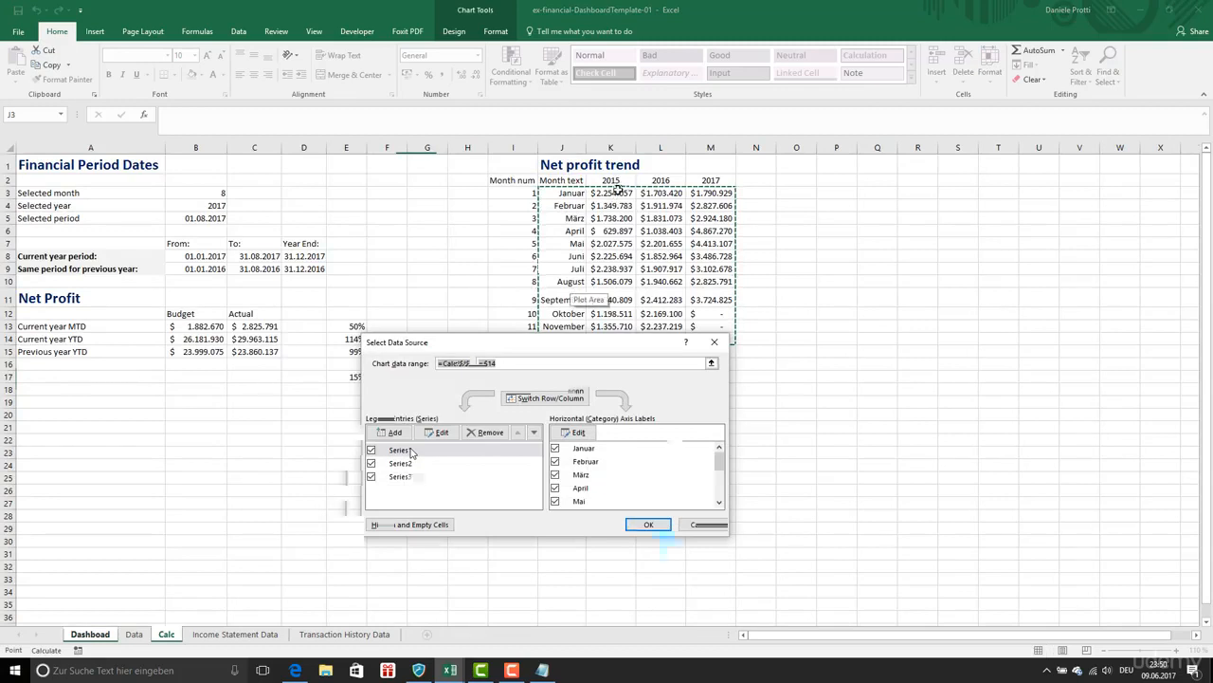
{"action": "left_click", "coordinate": [573, 454]}
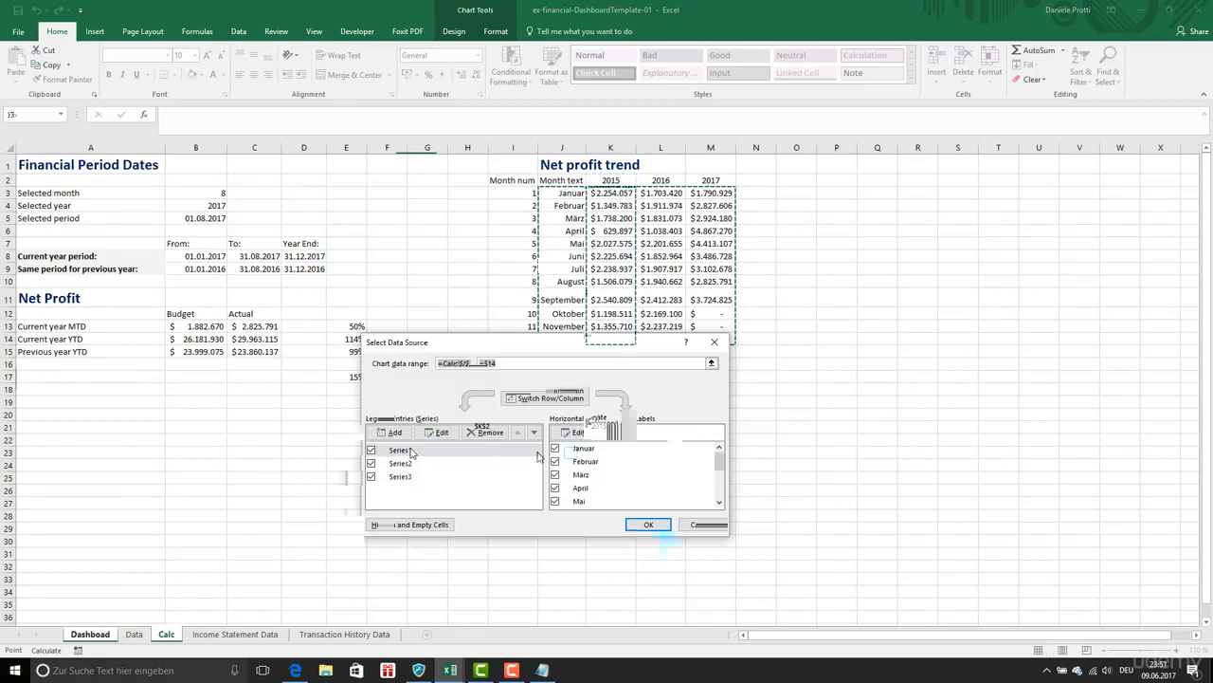
{"action": "left_click", "coordinate": [564, 479]}
Step: Set the name of Series2 to the 2016 header cell, =Calc!$L$2
{"action": "left_click", "coordinate": [441, 464]}
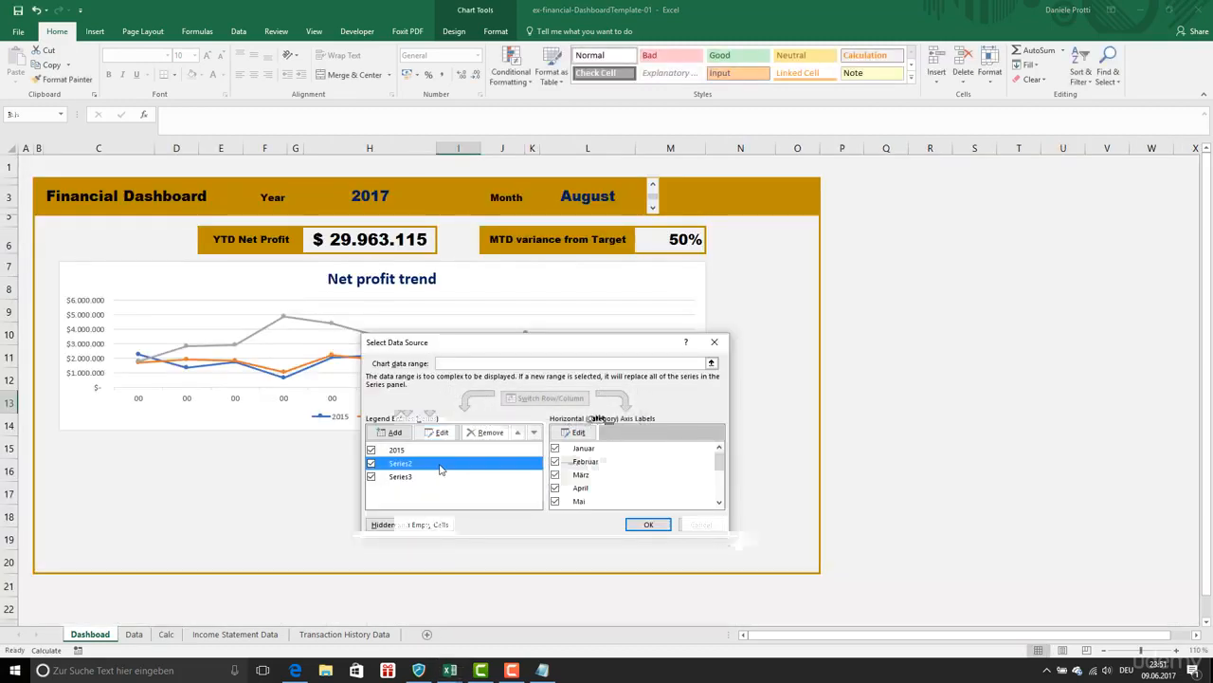
{"action": "left_click", "coordinate": [442, 432]}
{"action": "left_click", "coordinate": [166, 634]}
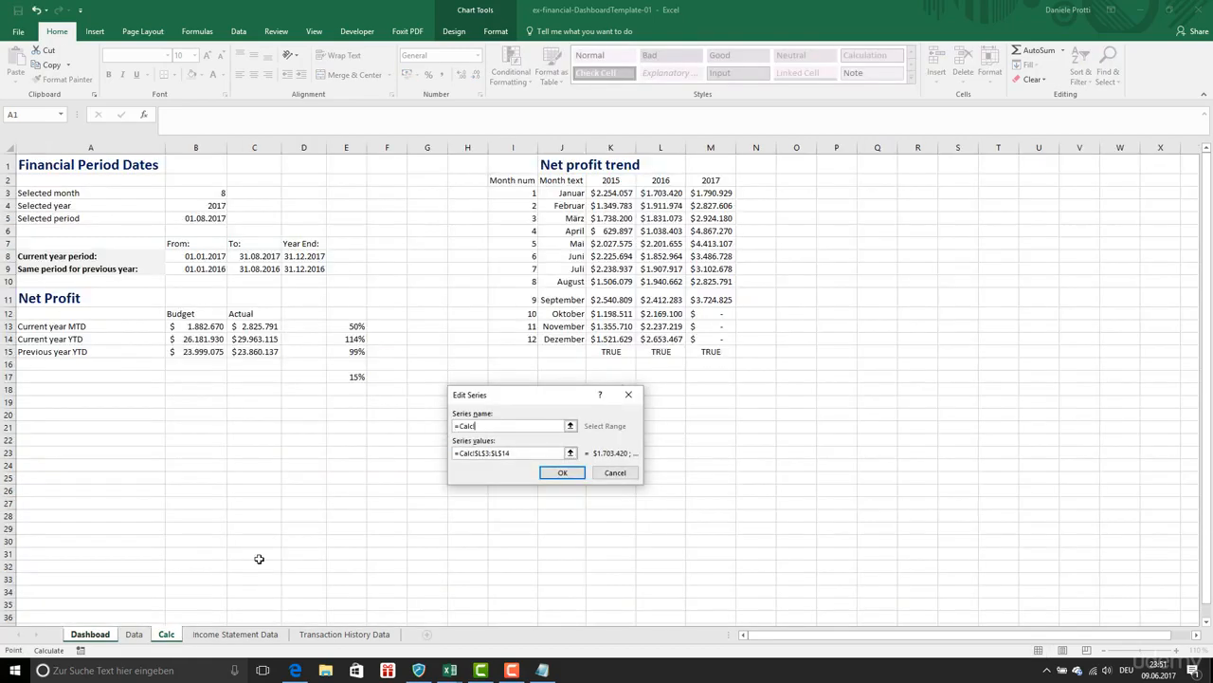
{"action": "left_click", "coordinate": [661, 180]}
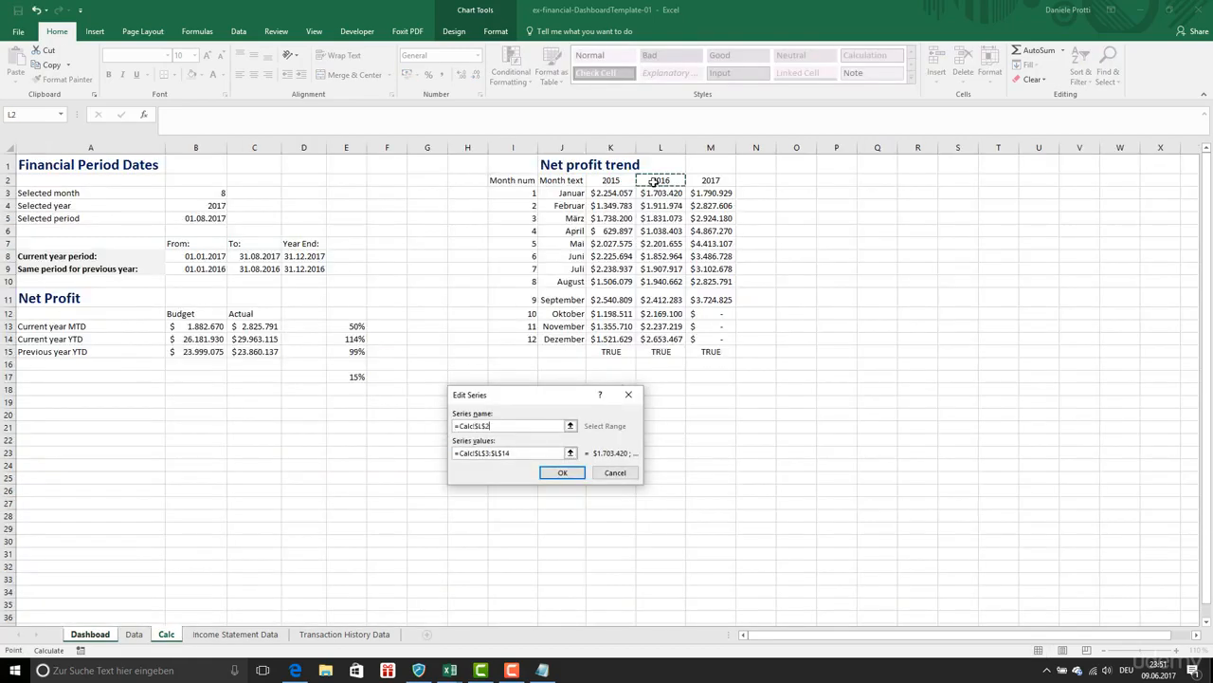
{"action": "left_click", "coordinate": [562, 472]}
Step: Set the name of Series3 to the 2017 header cell, =Calc!$M$2
{"action": "left_click", "coordinate": [403, 475]}
{"action": "left_click", "coordinate": [438, 433]}
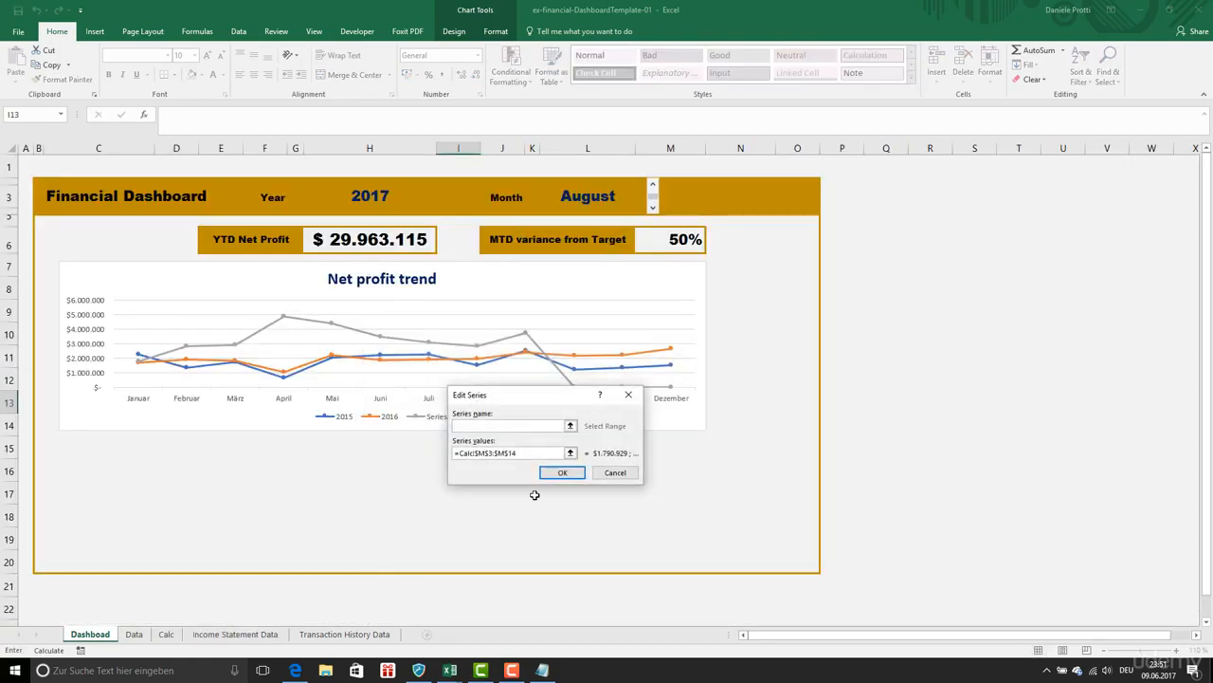
{"action": "left_click", "coordinate": [166, 635]}
{"action": "left_click", "coordinate": [710, 180]}
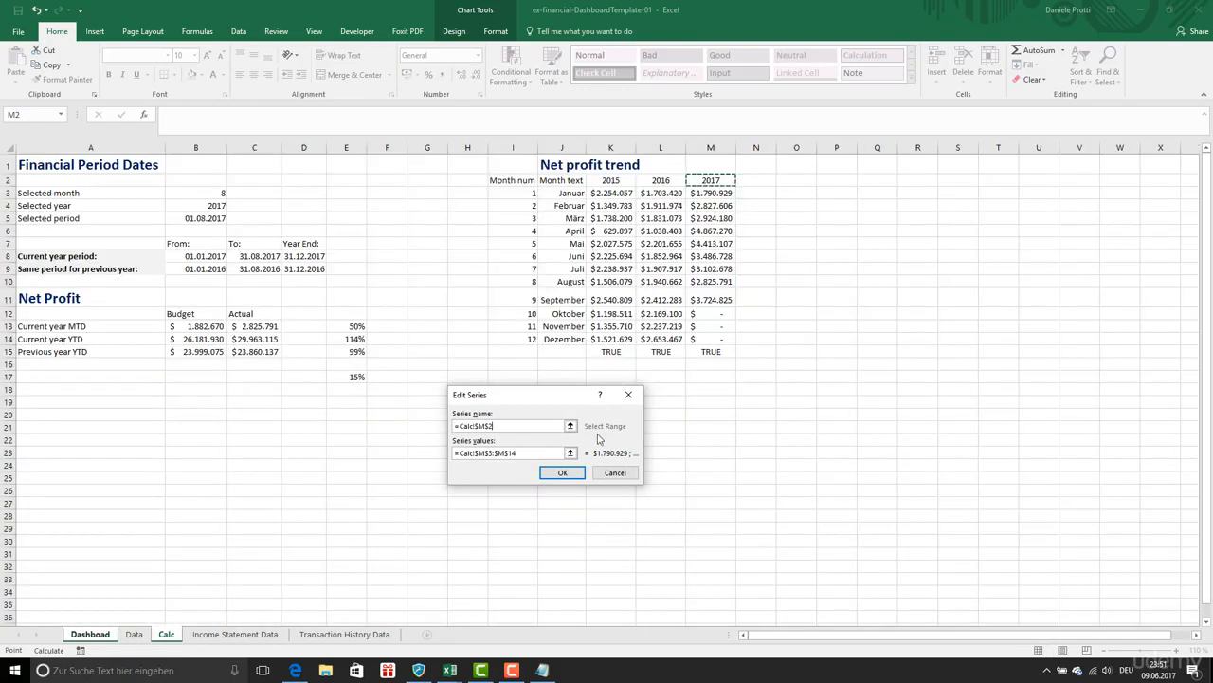
{"action": "left_click", "coordinate": [563, 472]}
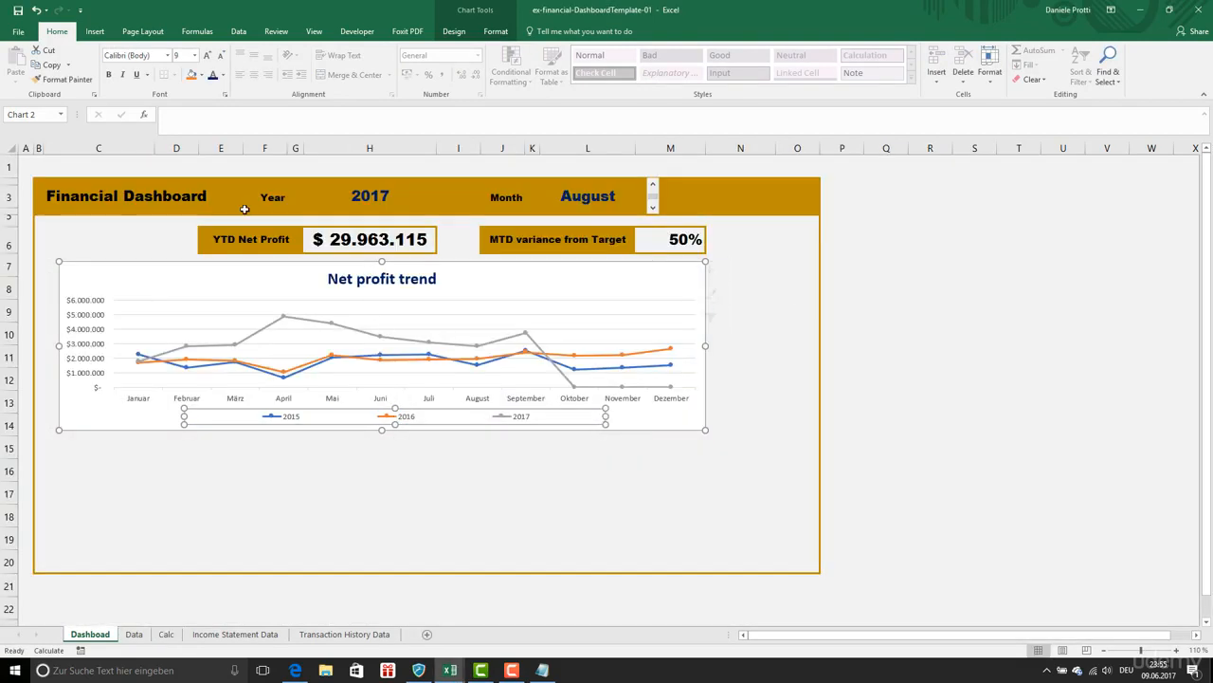
Step: Insert a check box form control without a label beside the 2015 entry in the chart legend
{"action": "left_click", "coordinate": [359, 32]}
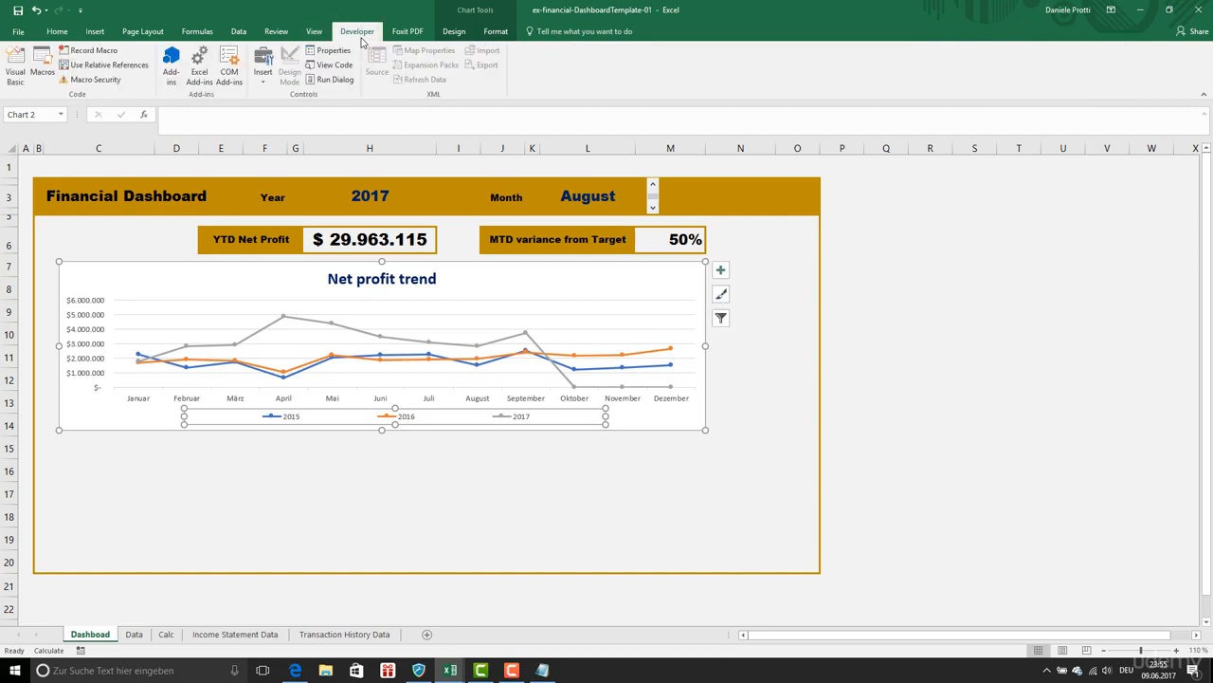
{"action": "left_click", "coordinate": [273, 64]}
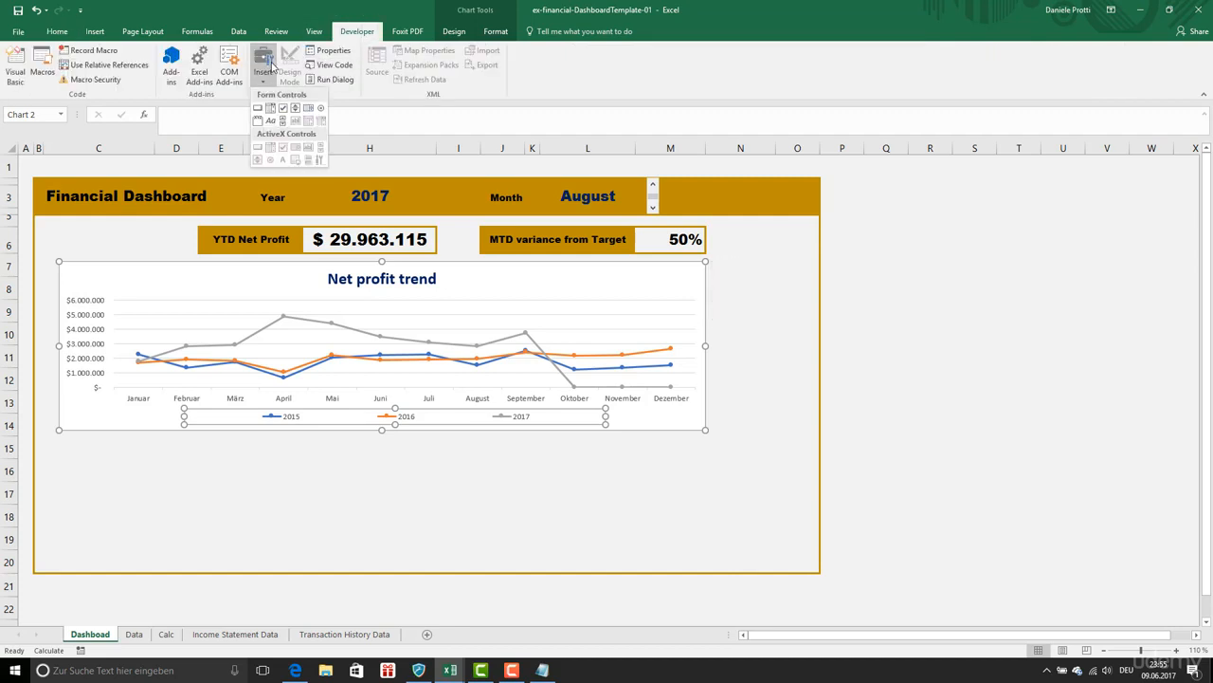
{"action": "left_click", "coordinate": [285, 110]}
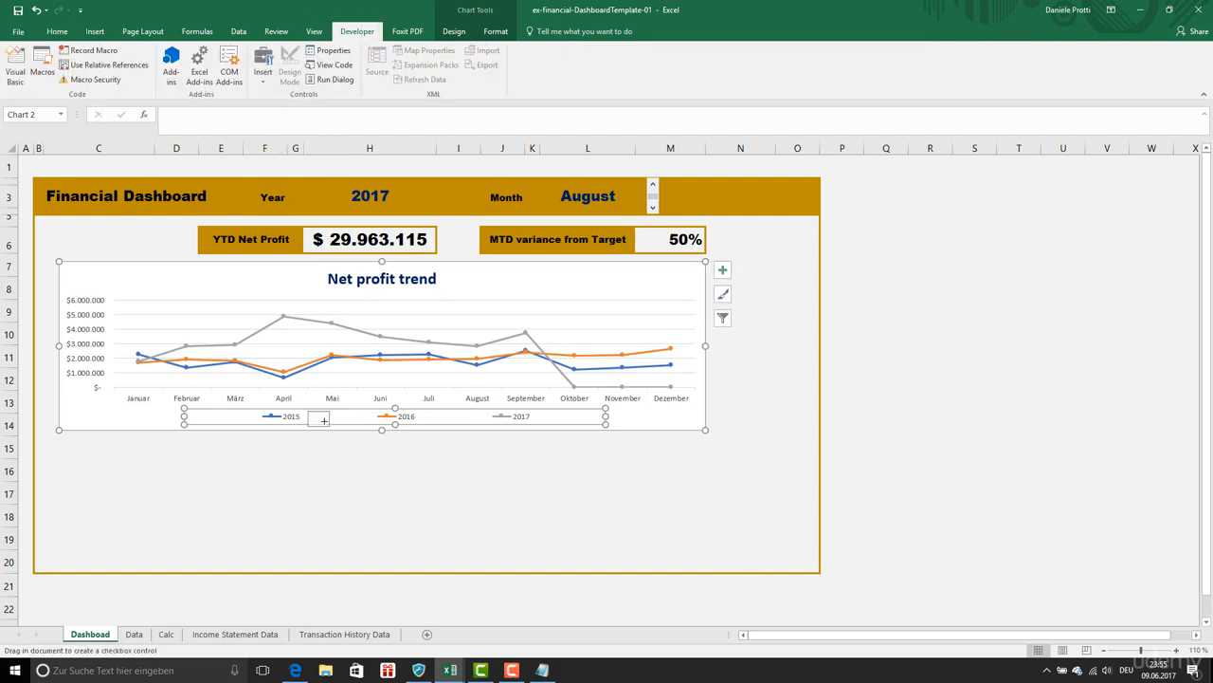
{"action": "left_click_drag", "start_coordinate": [306, 410], "coordinate": [403, 418]}
{"action": "left_click", "coordinate": [326, 459]}
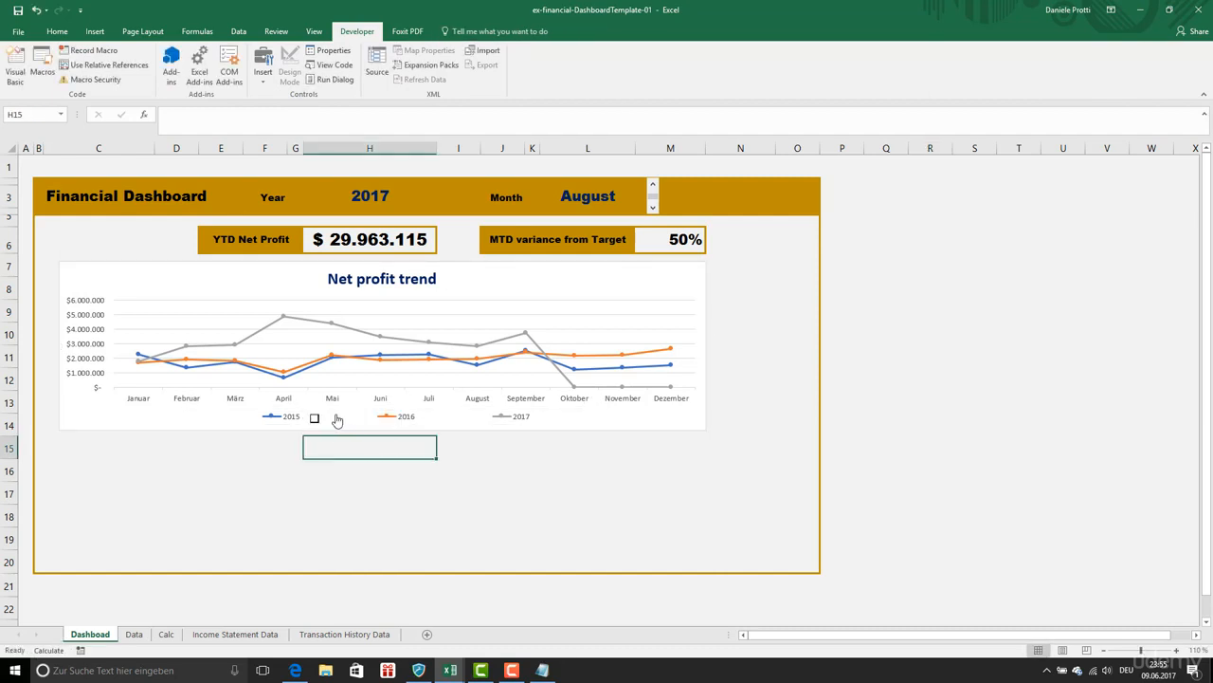
Step: Check the box beside 2015 and link its control to cell Calc!$K$15
{"action": "right_click", "coordinate": [334, 423]}
{"action": "key", "text": "Escape"}
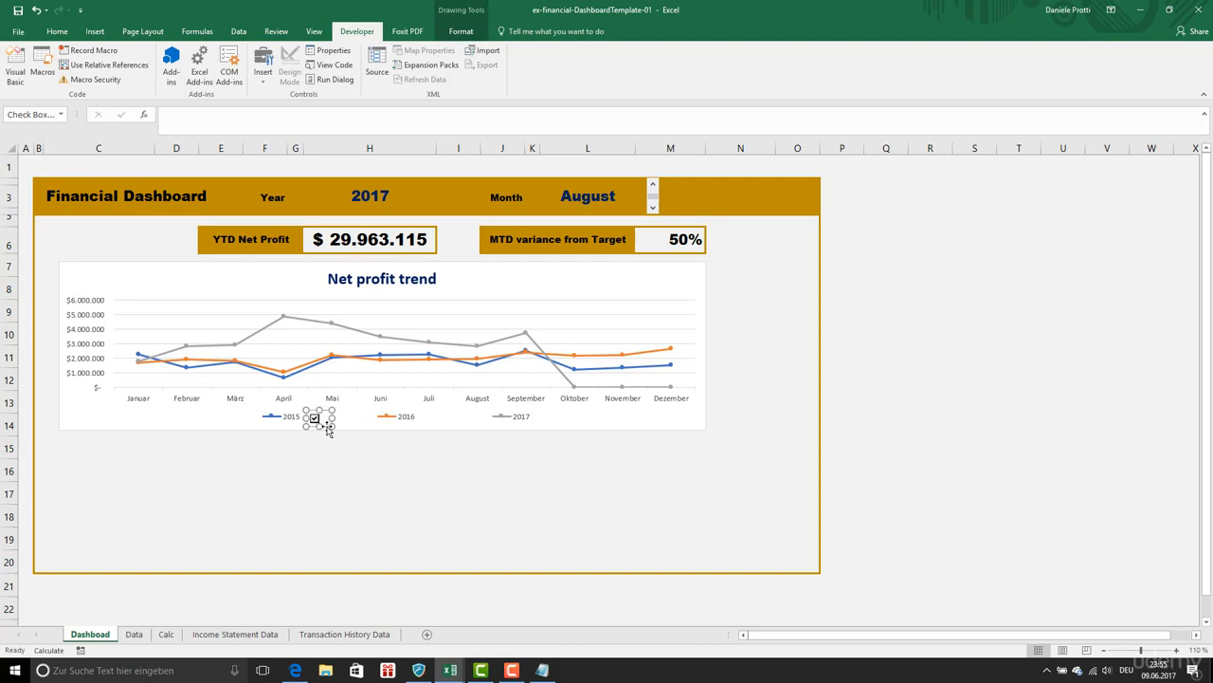
{"action": "right_click", "coordinate": [328, 422]}
{"action": "left_click", "coordinate": [384, 540]}
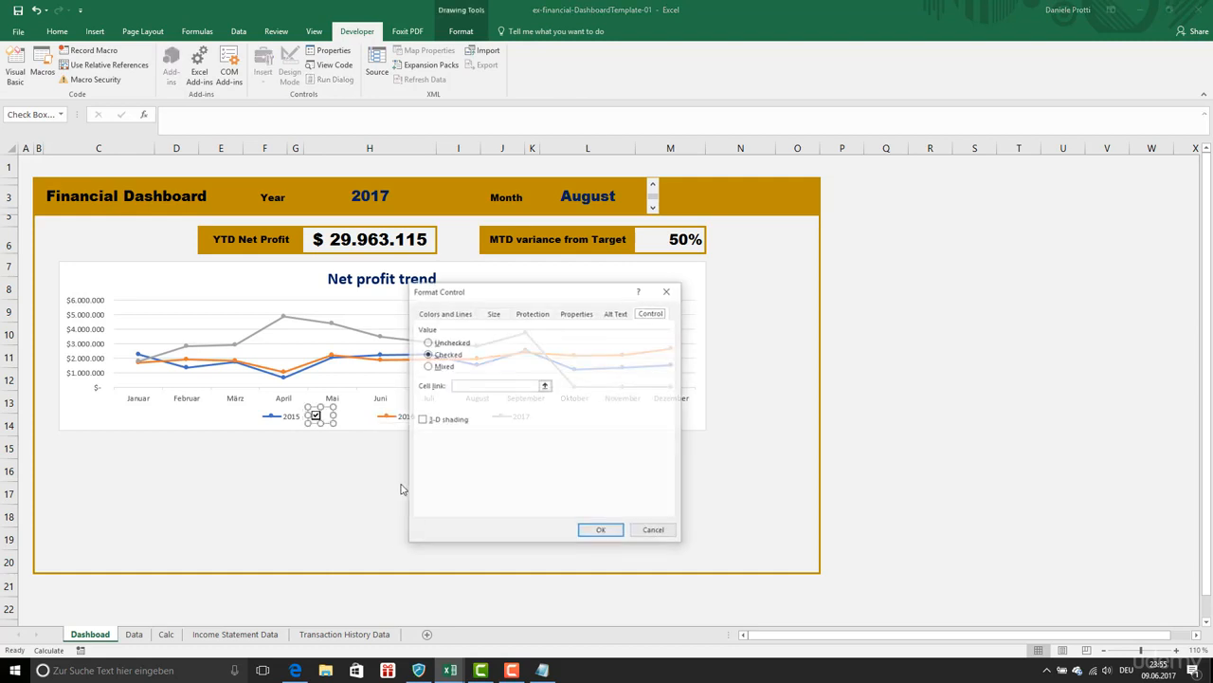
{"action": "left_click", "coordinate": [483, 384]}
{"action": "left_click", "coordinate": [166, 634]}
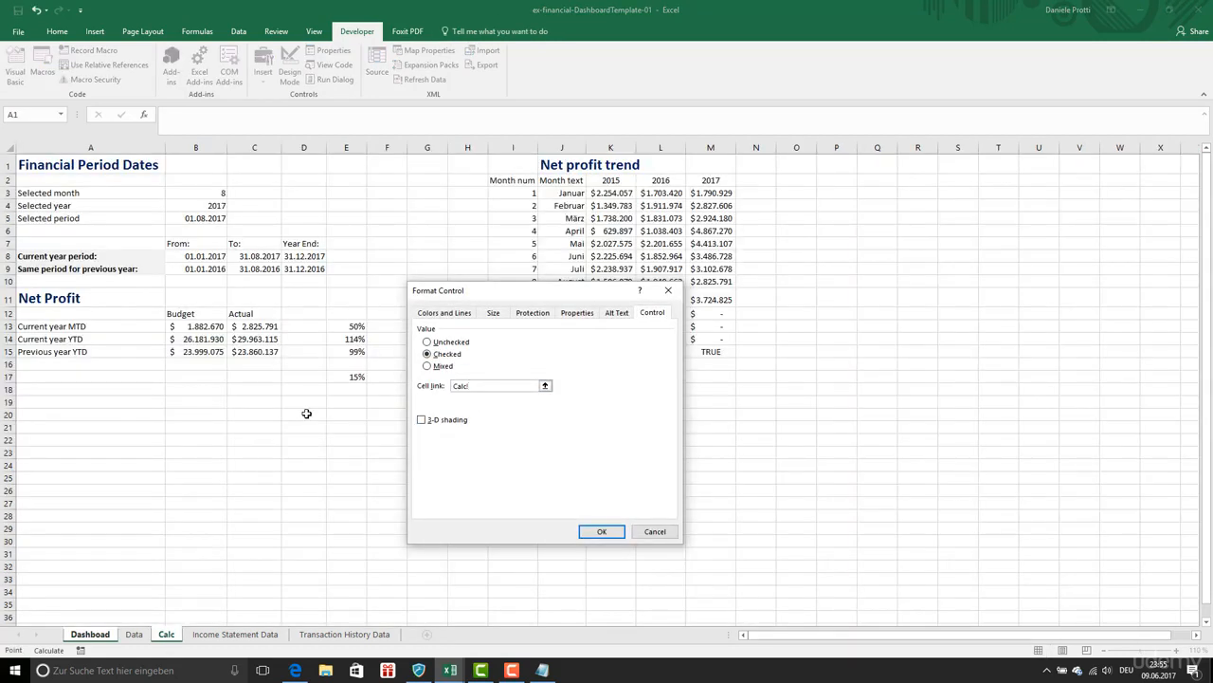
{"action": "left_click_drag", "start_coordinate": [496, 291], "coordinate": [985, 279]}
{"action": "left_click", "coordinate": [614, 352]}
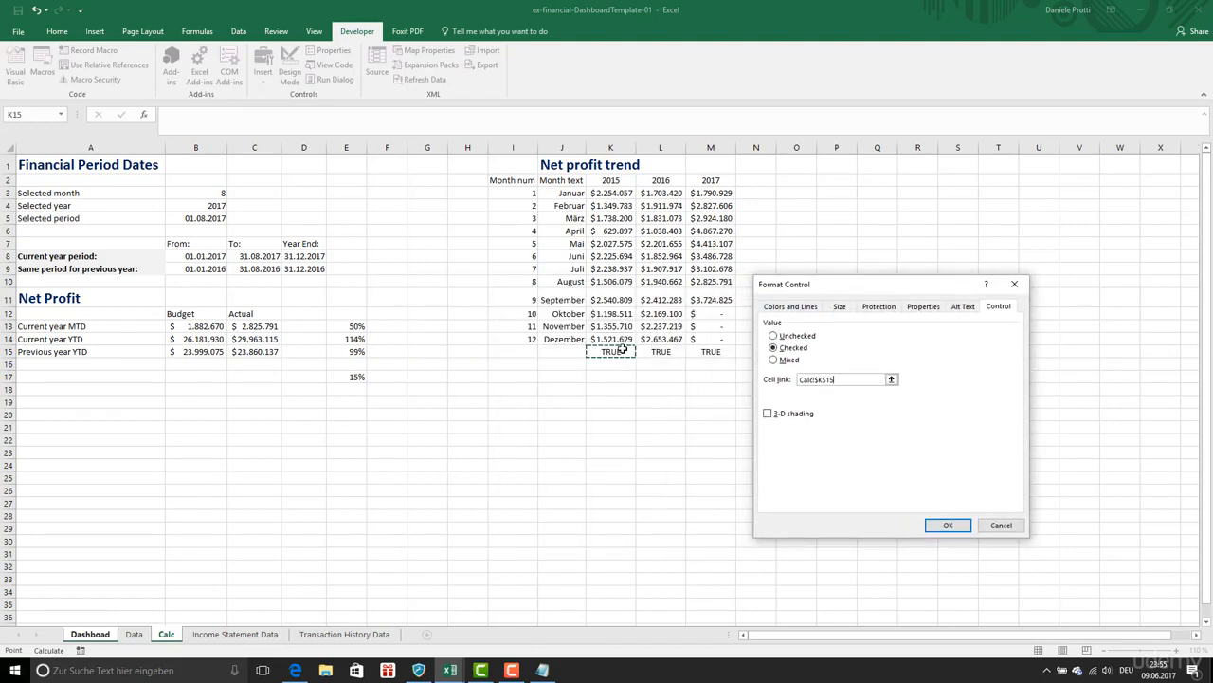
{"action": "left_click", "coordinate": [943, 525]}
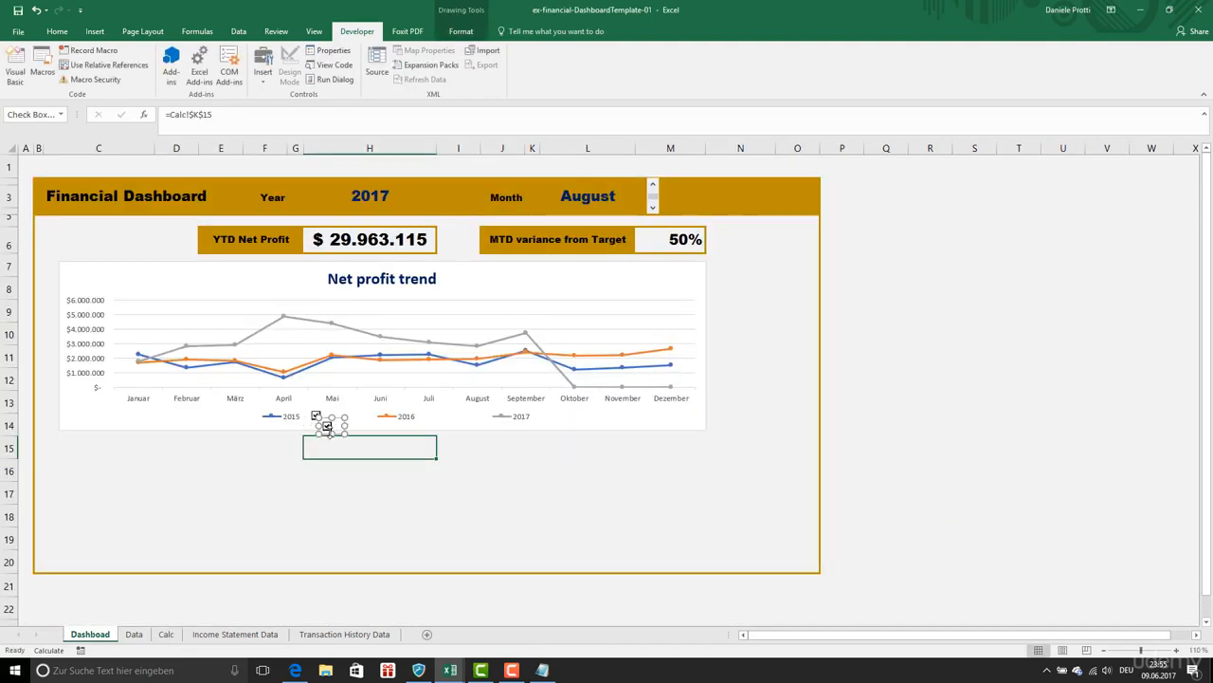
Step: Place copies of the check box beside the 2016 and 2017 legend entries and uncheck the boxes
{"action": "left_click_drag", "start_coordinate": [326, 427], "coordinate": [541, 414]}
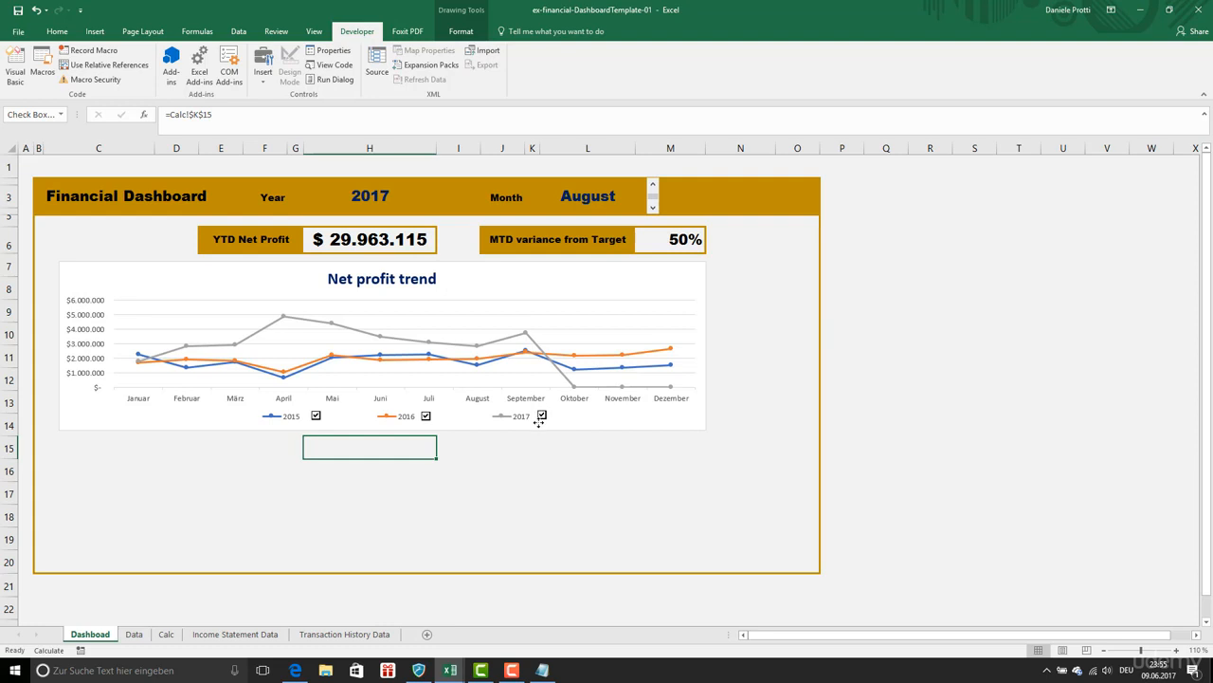
{"action": "left_click", "coordinate": [426, 417]}
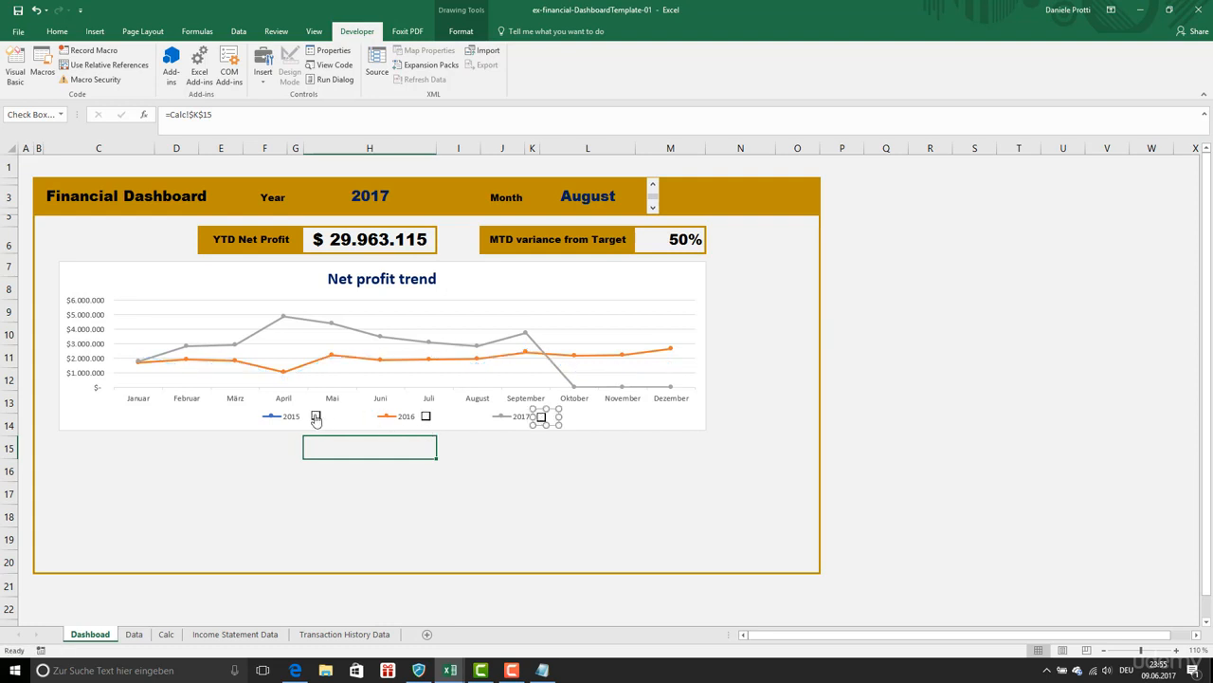
Step: Select the three legend check boxes and align them with Align Top
{"action": "right_click", "coordinate": [316, 420]}
{"action": "left_click", "coordinate": [426, 416], "text": "ctrl"}
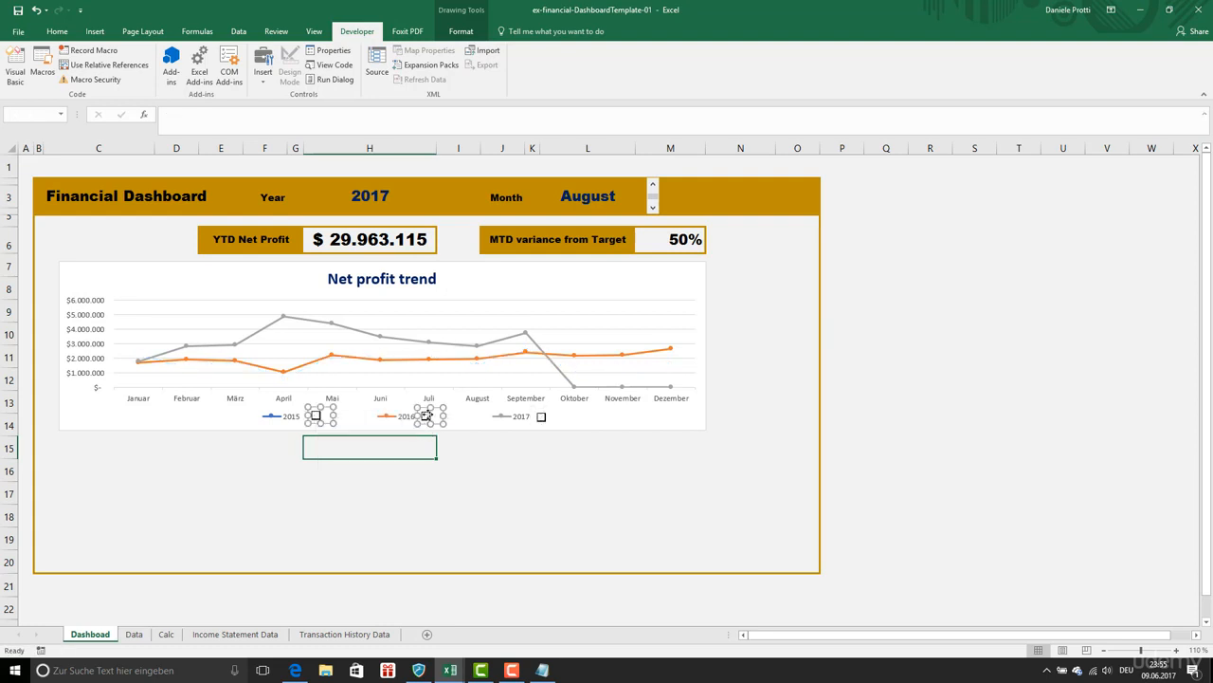
{"action": "left_click", "coordinate": [540, 418], "text": "ctrl"}
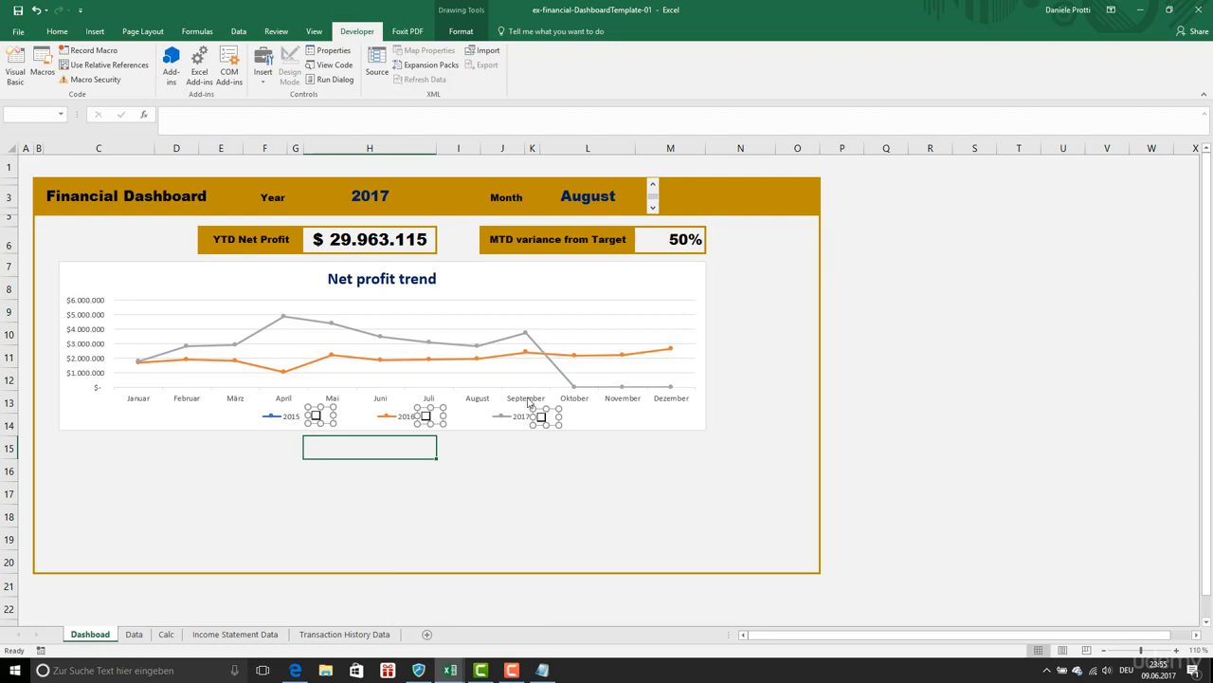
{"action": "left_click", "coordinate": [462, 32]}
{"action": "left_click", "coordinate": [810, 50]}
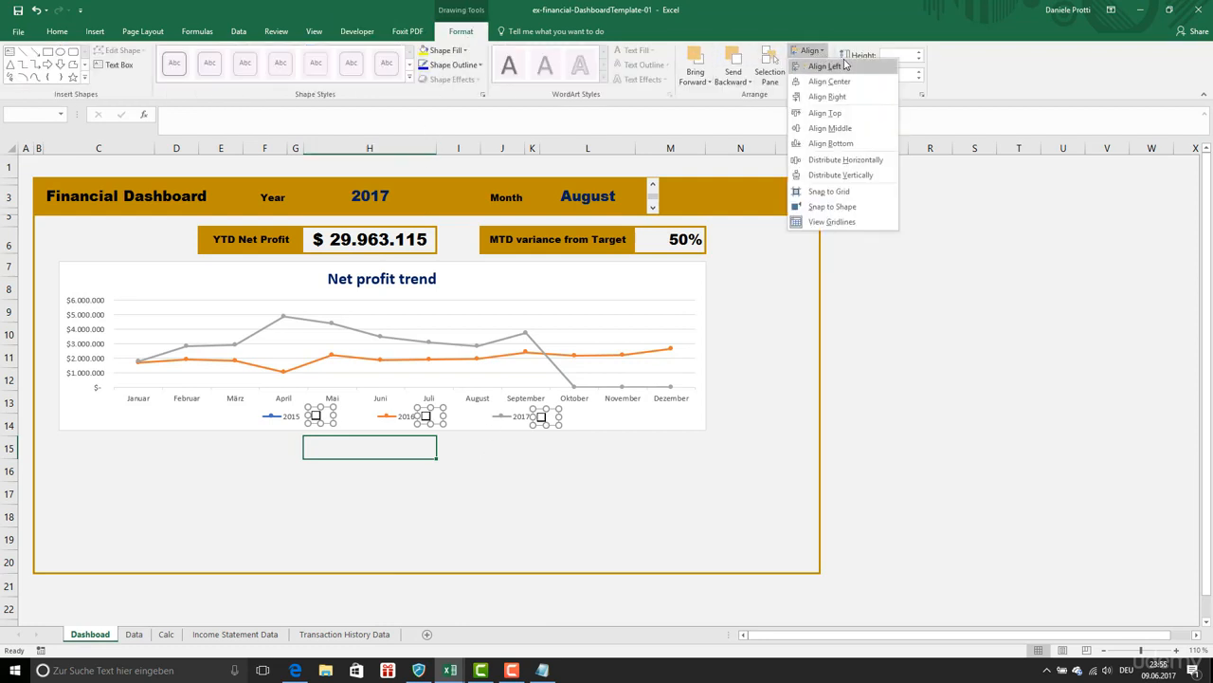
{"action": "left_click", "coordinate": [838, 112]}
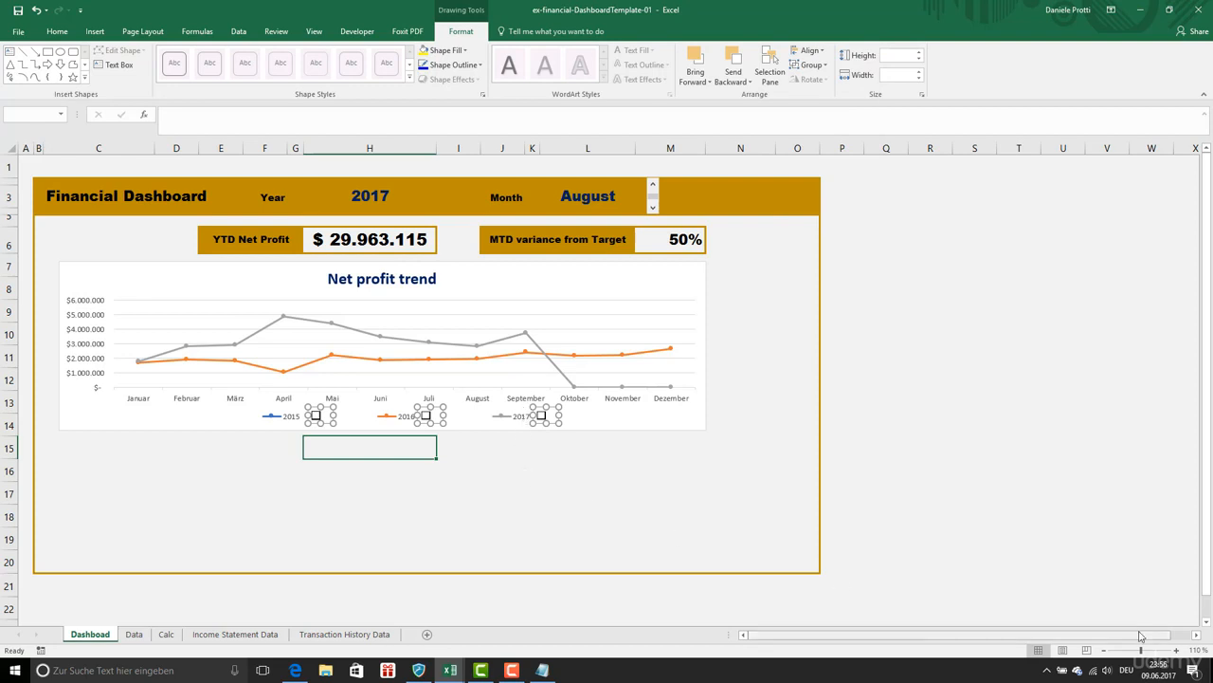
Step: Nudge the three check boxes slightly to the right of their legend entries and deselect them
{"action": "key", "text": "Right"}
{"action": "key", "text": "Right"}
{"action": "key", "text": "Right"}
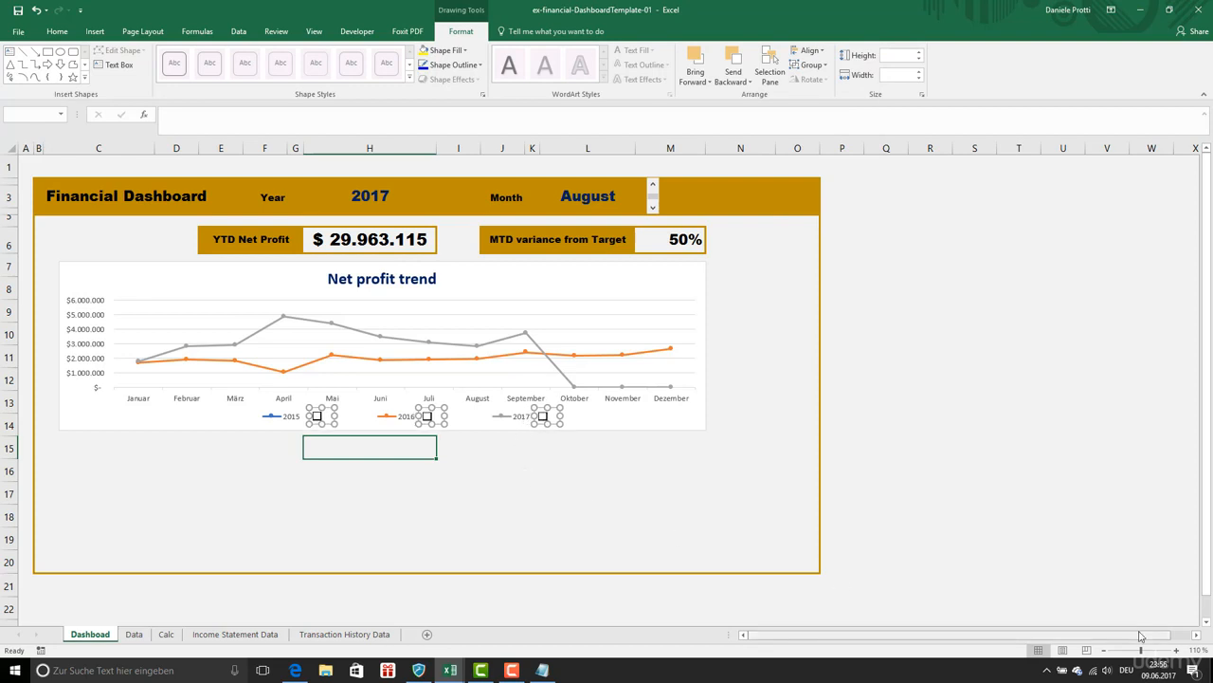
{"action": "key", "text": "Right"}
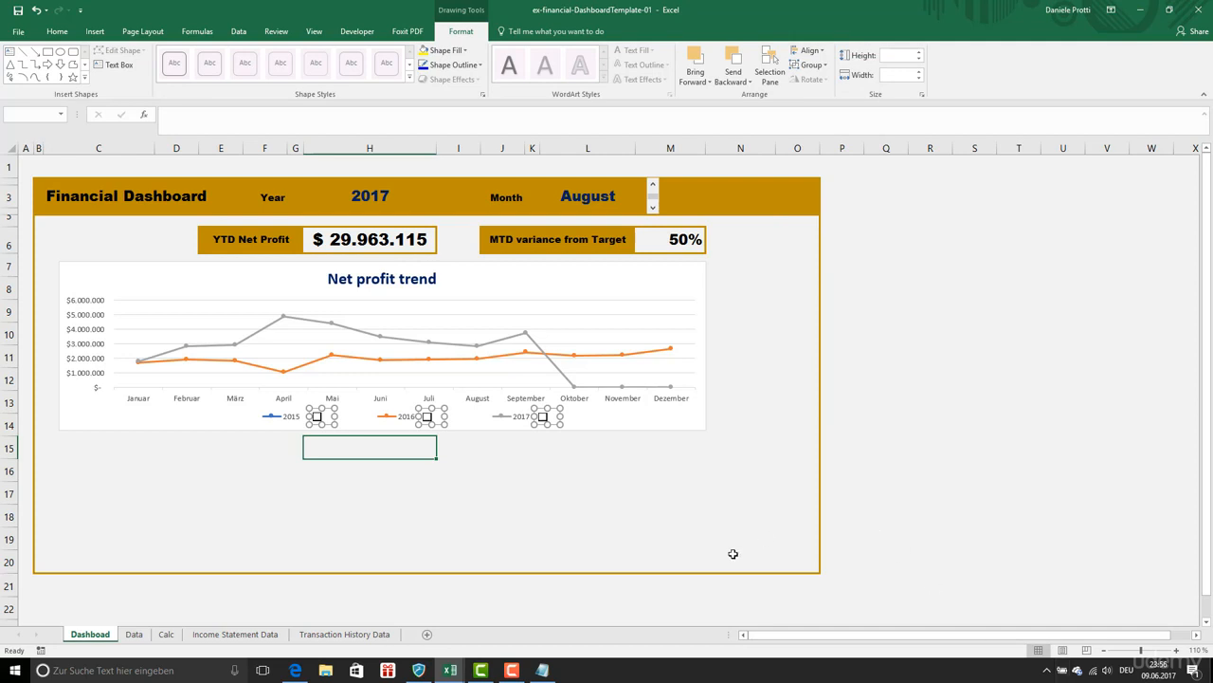
{"action": "left_click", "coordinate": [618, 519]}
Step: Change the cell link of the check box beside 2016 to Calc!$L$15
{"action": "right_click", "coordinate": [428, 416]}
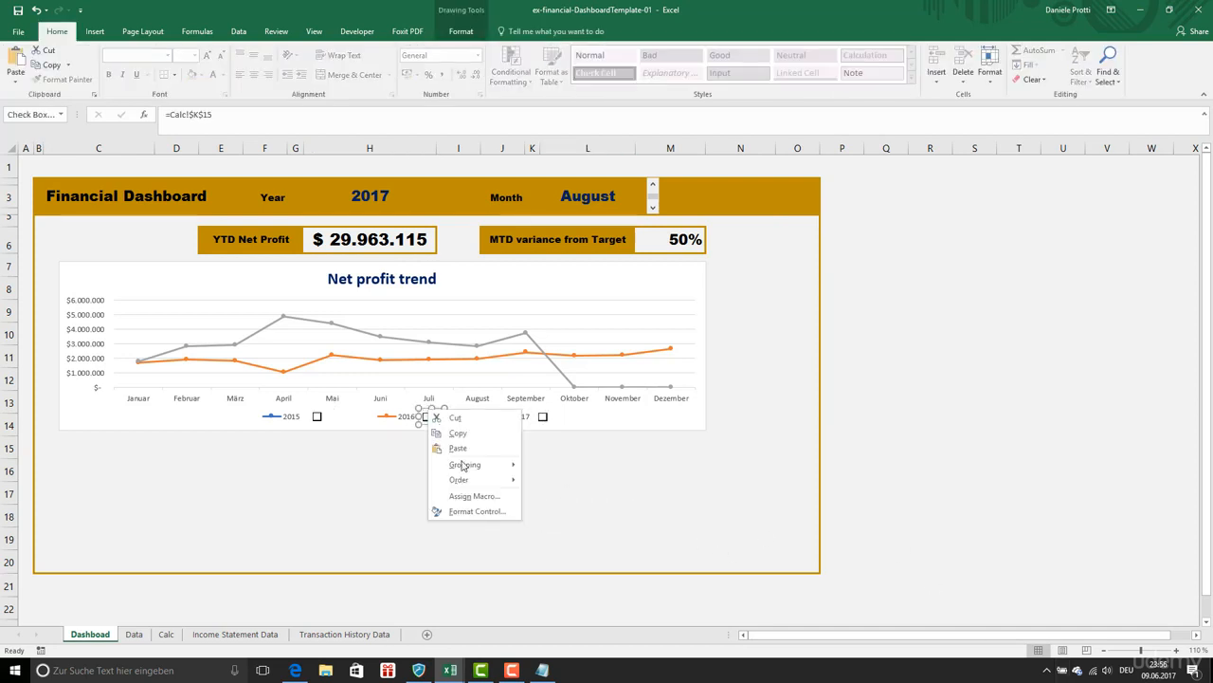
{"action": "left_click", "coordinate": [474, 512]}
{"action": "left_click", "coordinate": [859, 379]}
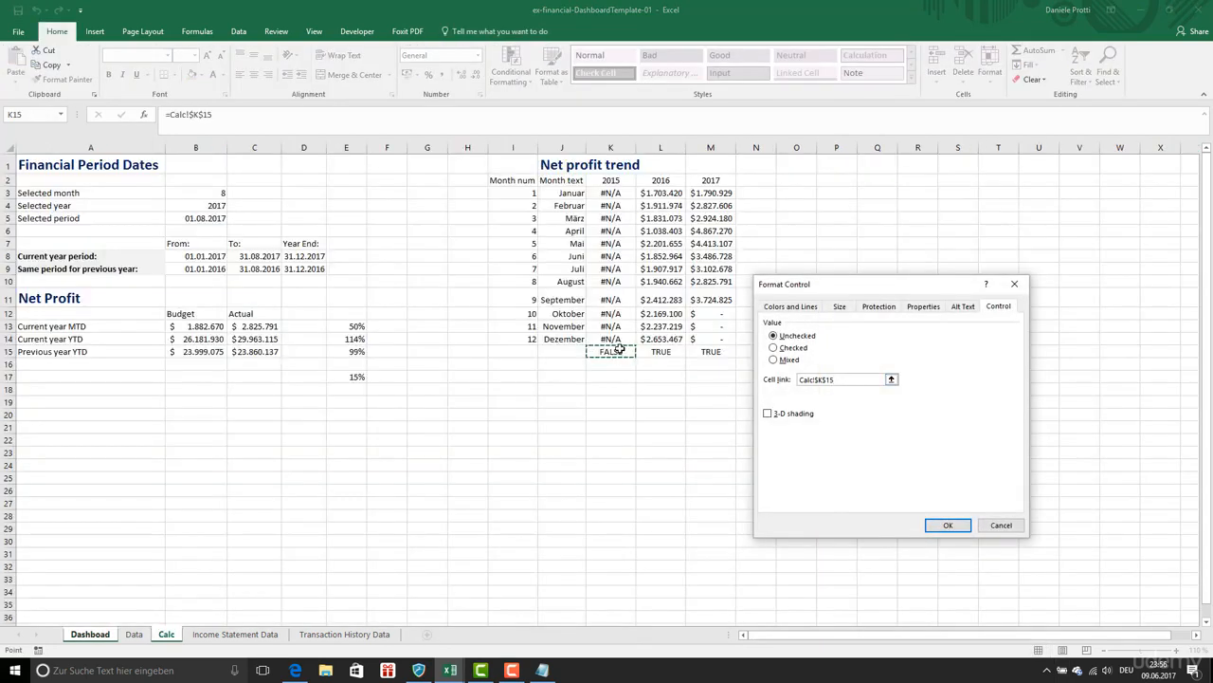
{"action": "left_click", "coordinate": [656, 351]}
{"action": "left_click", "coordinate": [947, 525]}
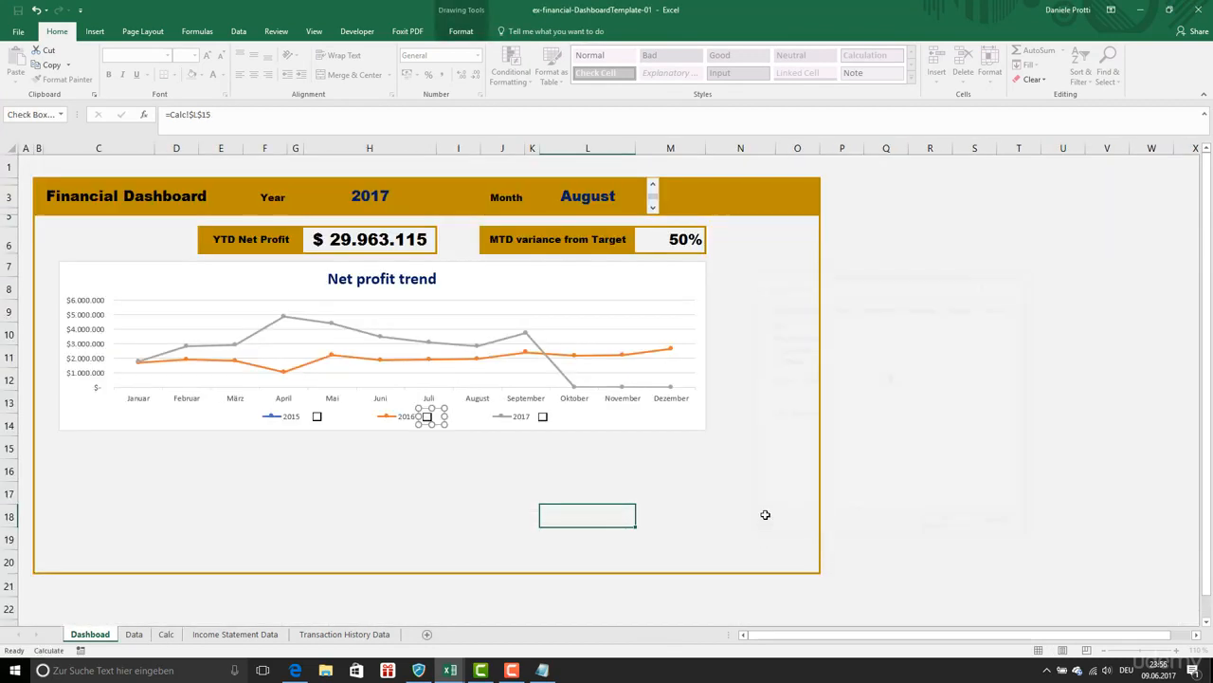
Step: Change the cell link of the check box beside 2017 to Calc!$M$15
{"action": "right_click", "coordinate": [518, 422]}
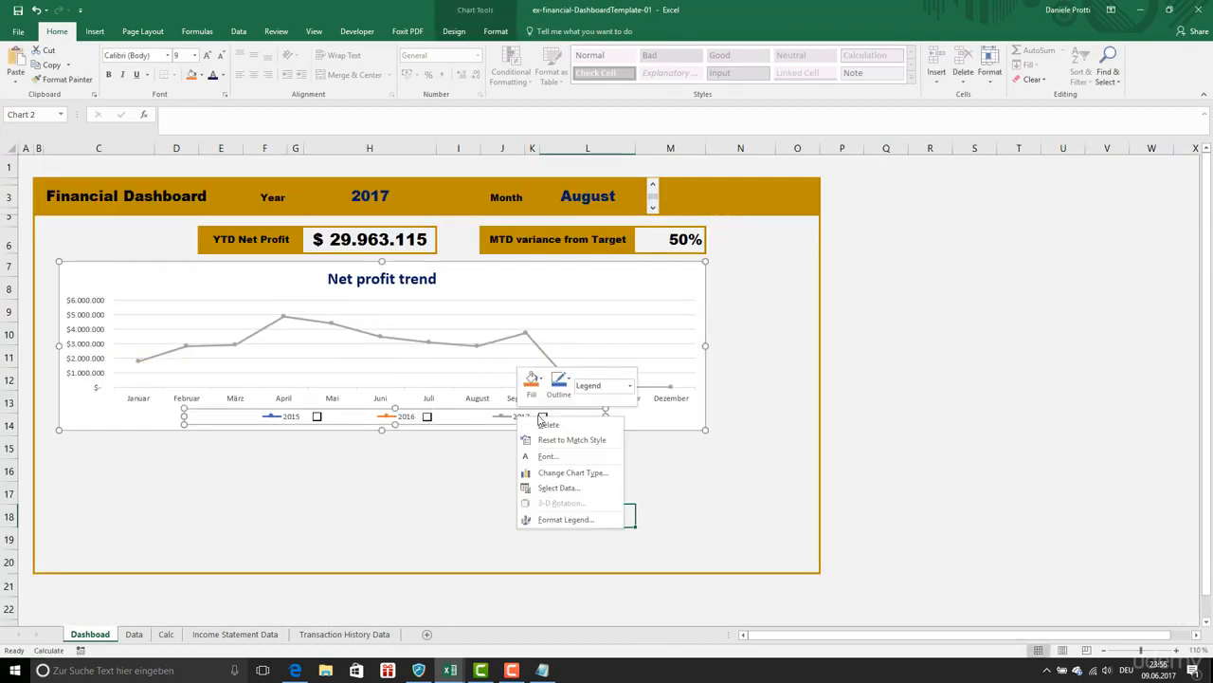
{"action": "right_click", "coordinate": [539, 417]}
{"action": "left_click", "coordinate": [589, 516]}
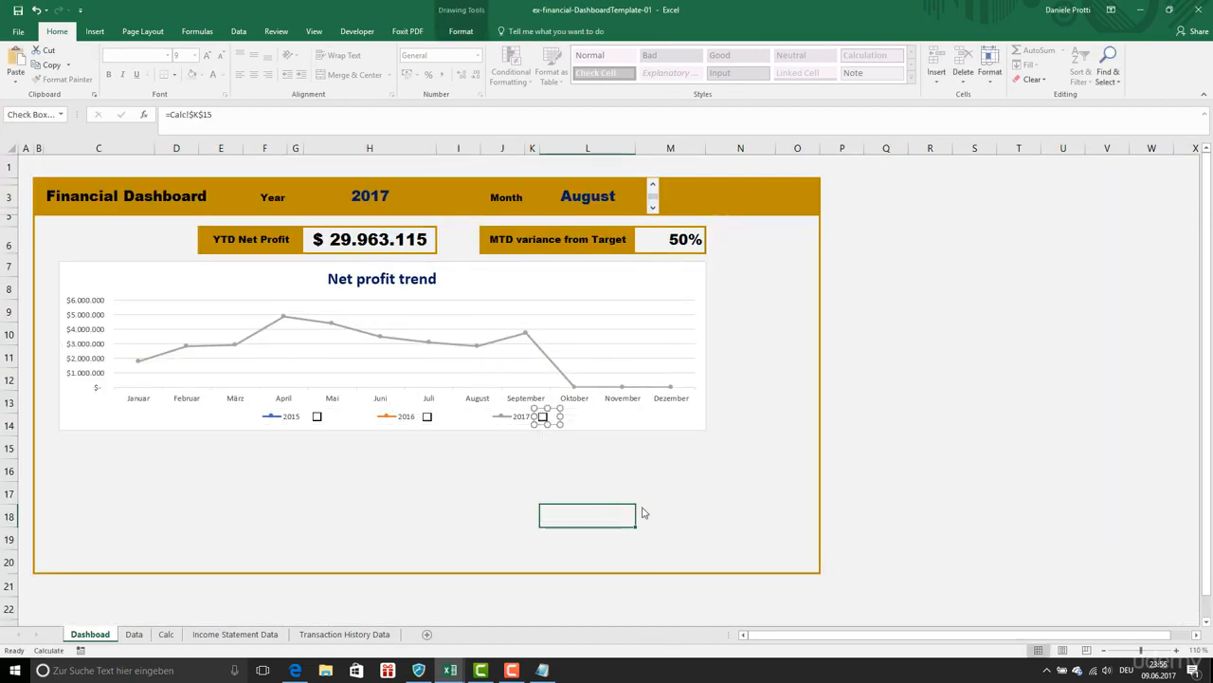
{"action": "left_click", "coordinate": [859, 379]}
{"action": "left_click", "coordinate": [713, 352]}
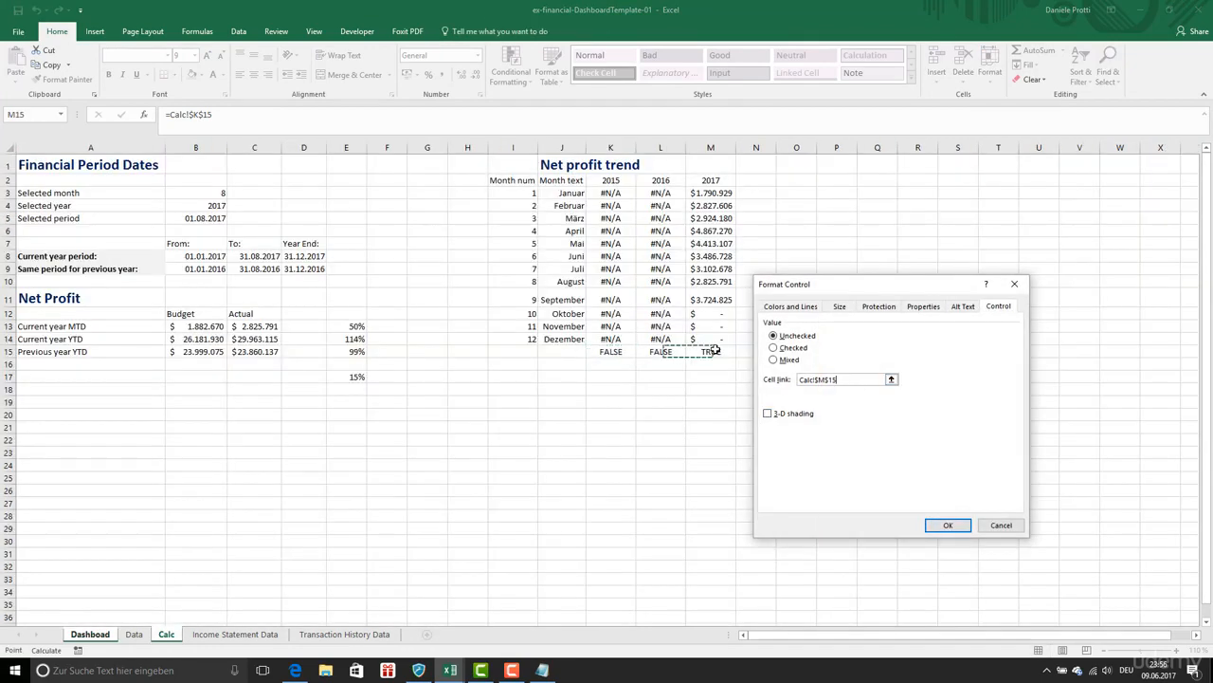
{"action": "left_click", "coordinate": [948, 526]}
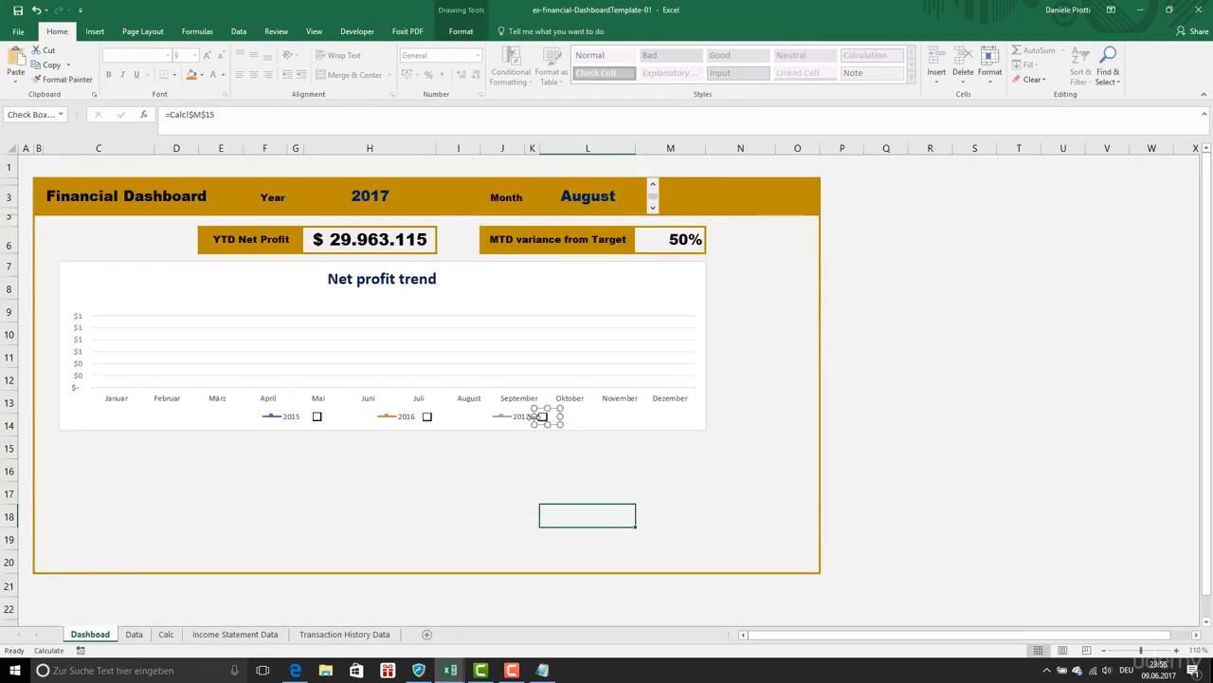
Step: Check the boxes beside the 2017, 2016 and 2015 legend entries to show all three series
{"action": "left_click", "coordinate": [542, 416]}
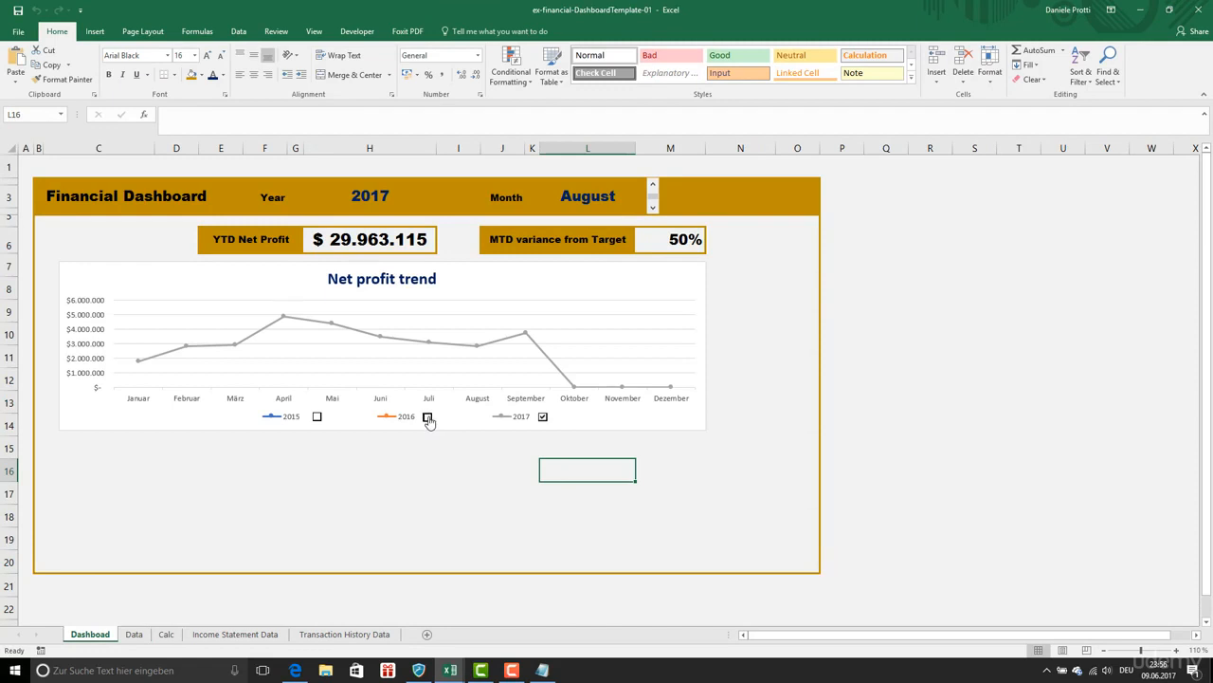
{"action": "left_click", "coordinate": [426, 416]}
{"action": "left_click", "coordinate": [318, 416]}
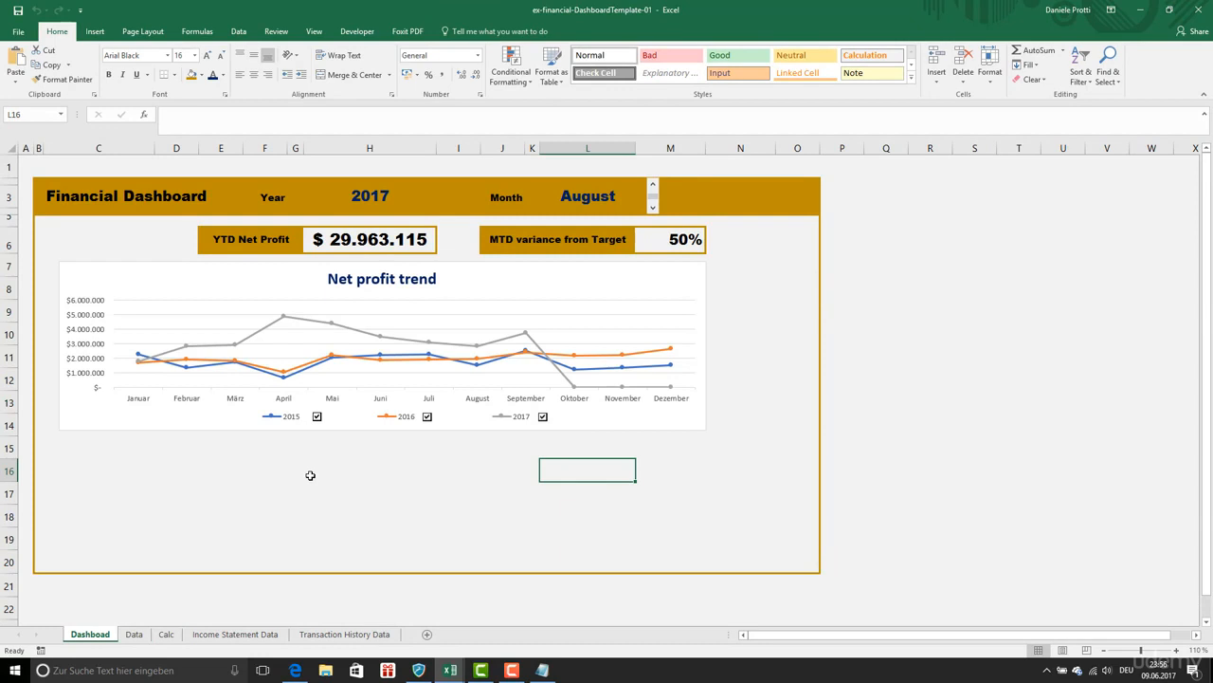
{"action": "left_click", "coordinate": [947, 403]}
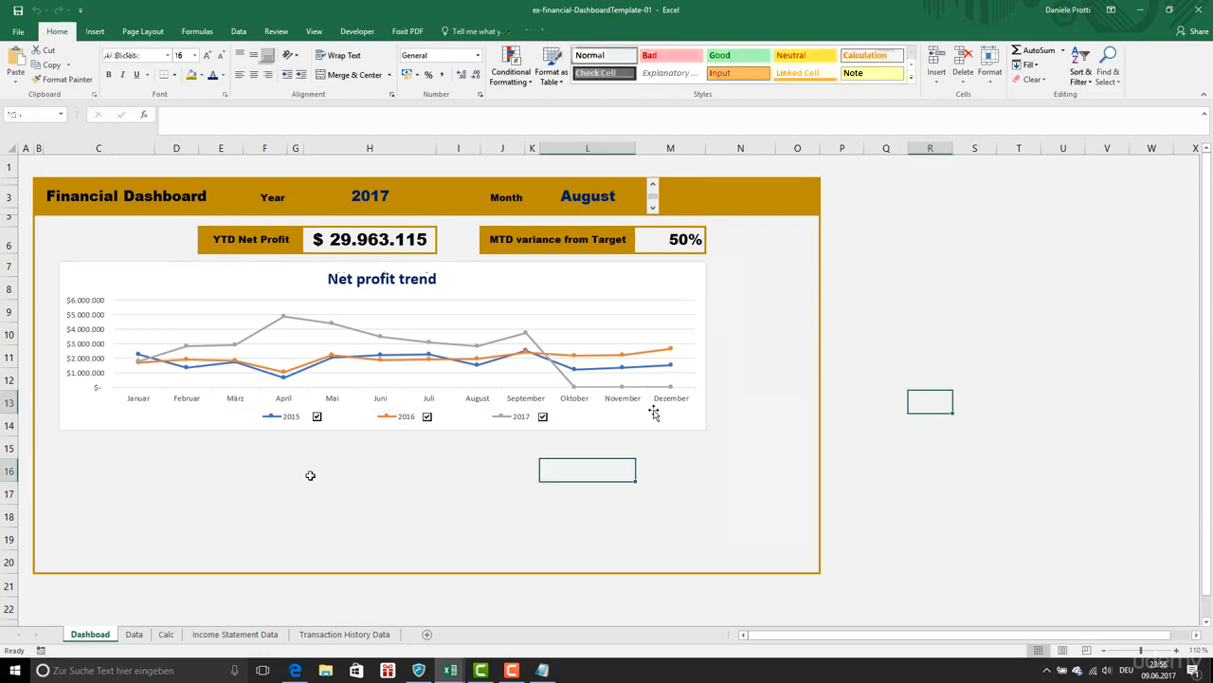
Step: Widen the Net profit trend chart by extending its right edge into column O, and deselect it
{"action": "left_click", "coordinate": [702, 320]}
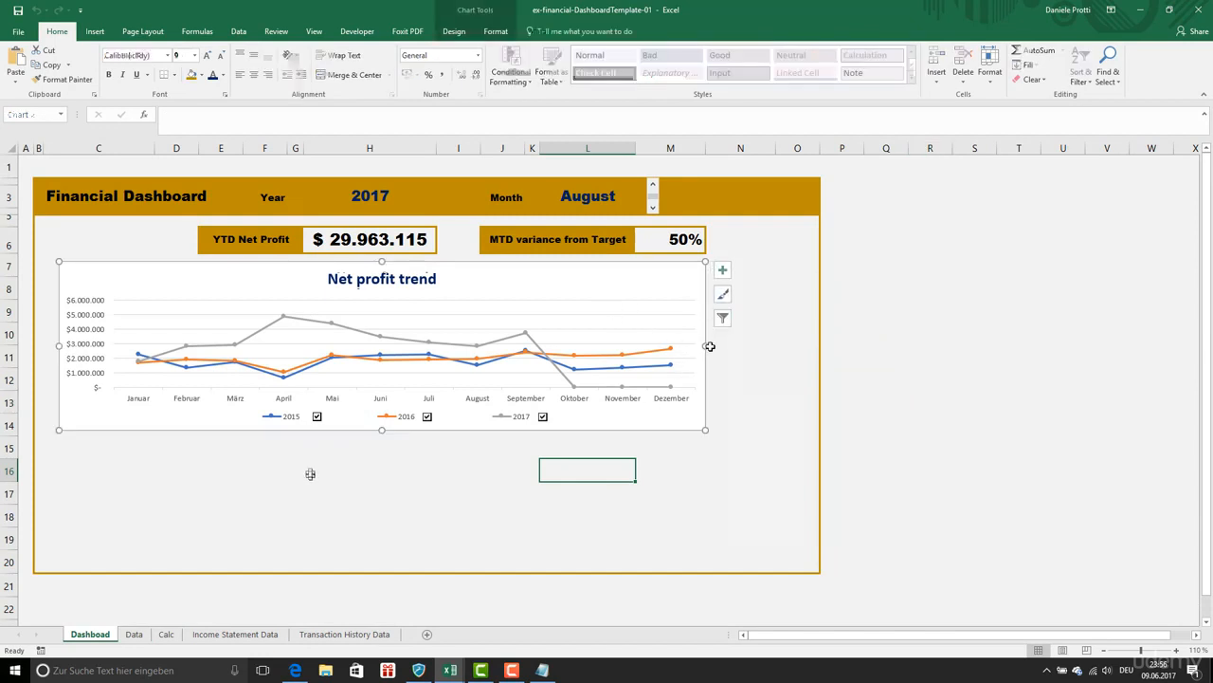
{"action": "left_click_drag", "start_coordinate": [707, 344], "coordinate": [786, 344]}
{"action": "left_click", "coordinate": [872, 377]}
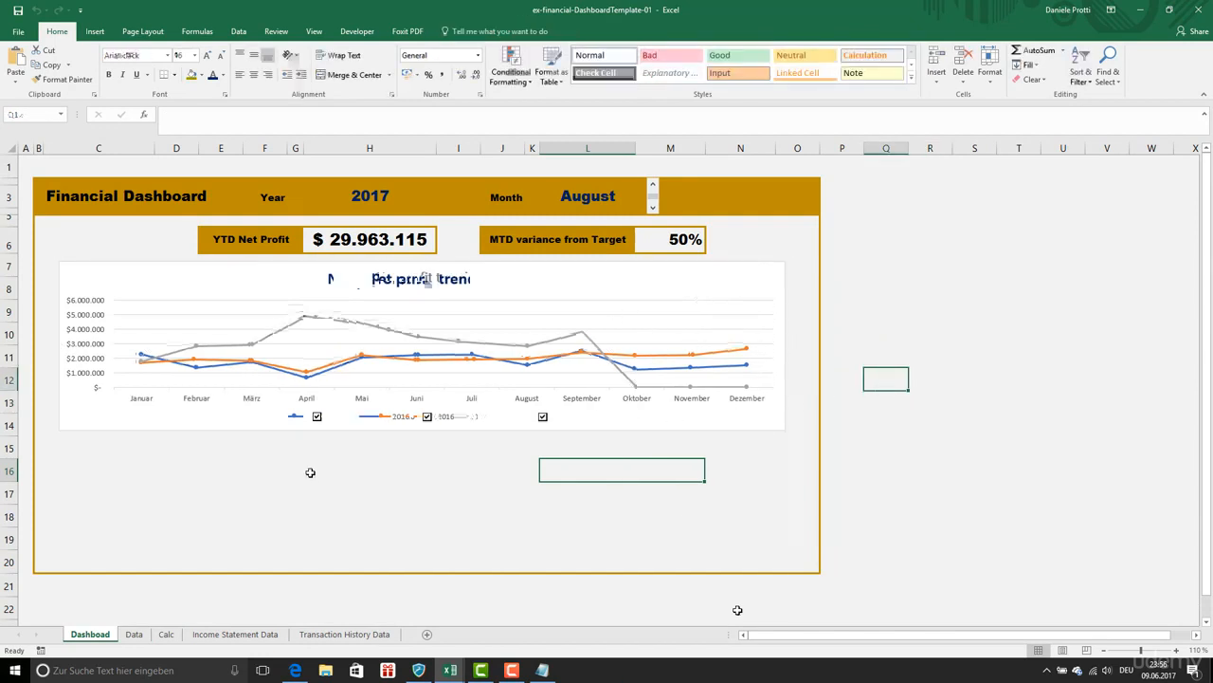